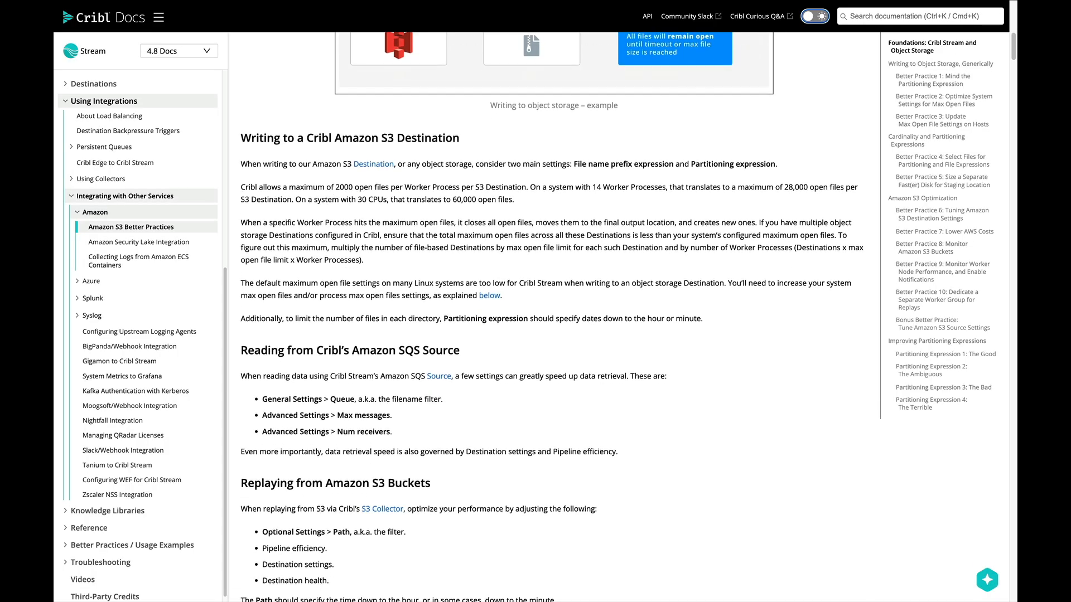
Scroll the Amazon S3 Better Practices doc down to Writing to Object Storage, Generically and partitioning expressions
scroll(552, 317, "down", 5)
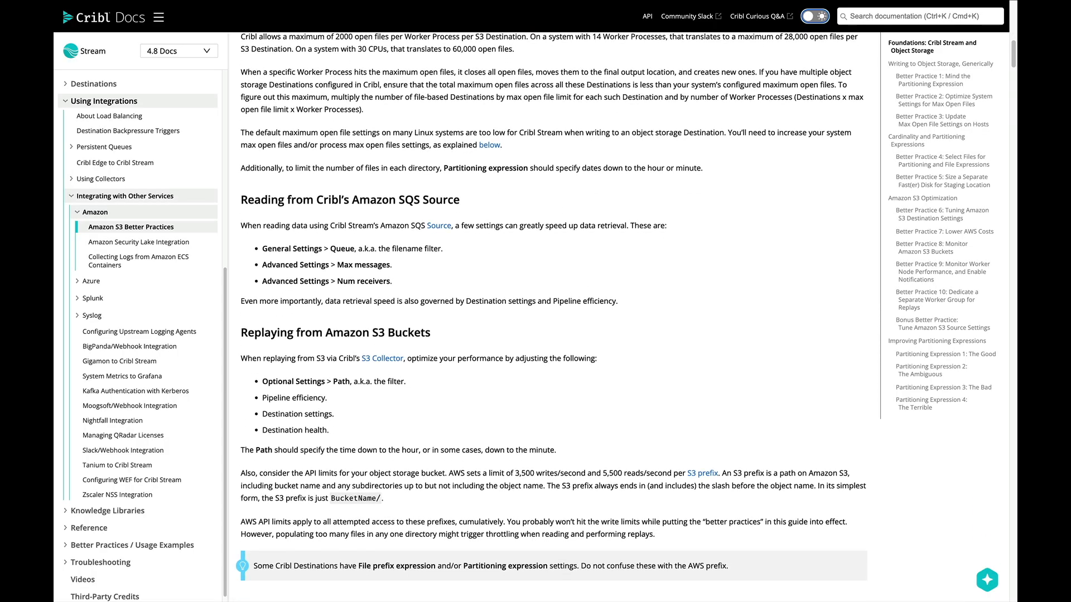
scroll(551, 317, "down", 5)
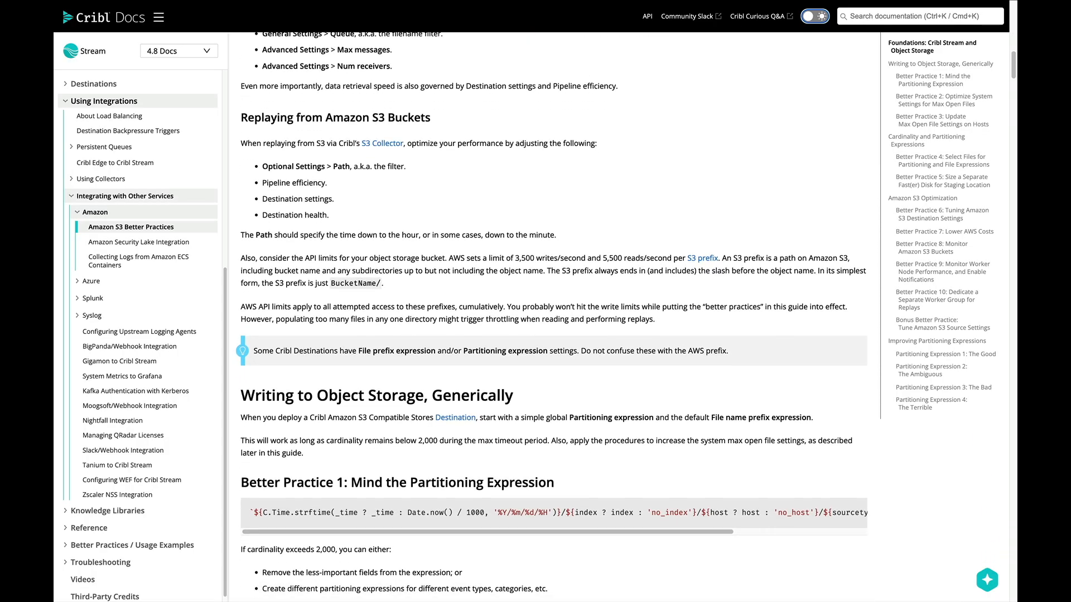
scroll(551, 317, "down", 3)
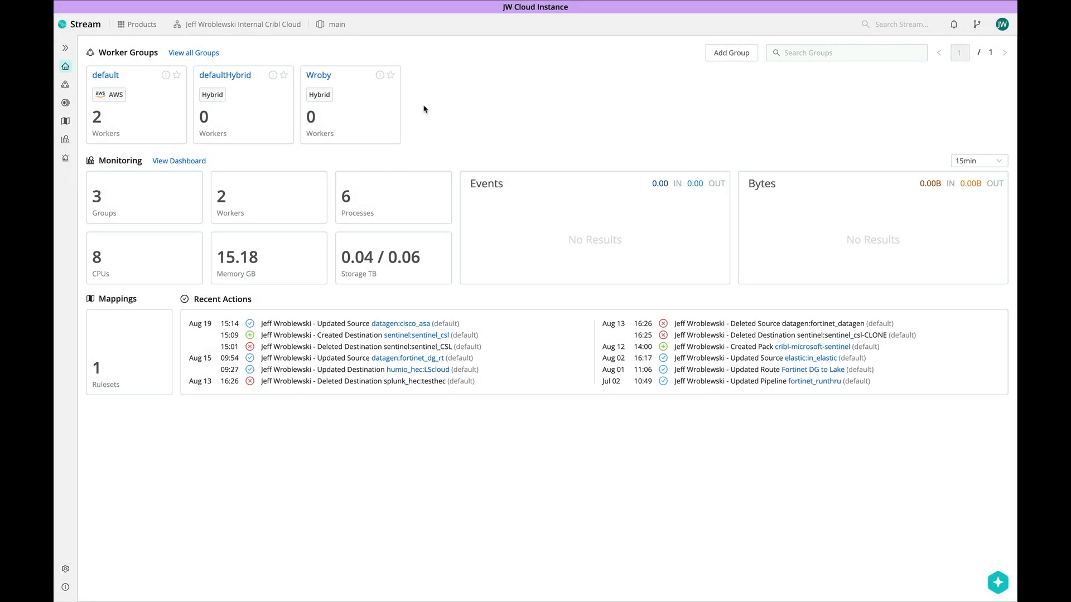
Open the main workspace's settings from the workspace list
left_click(337, 26)
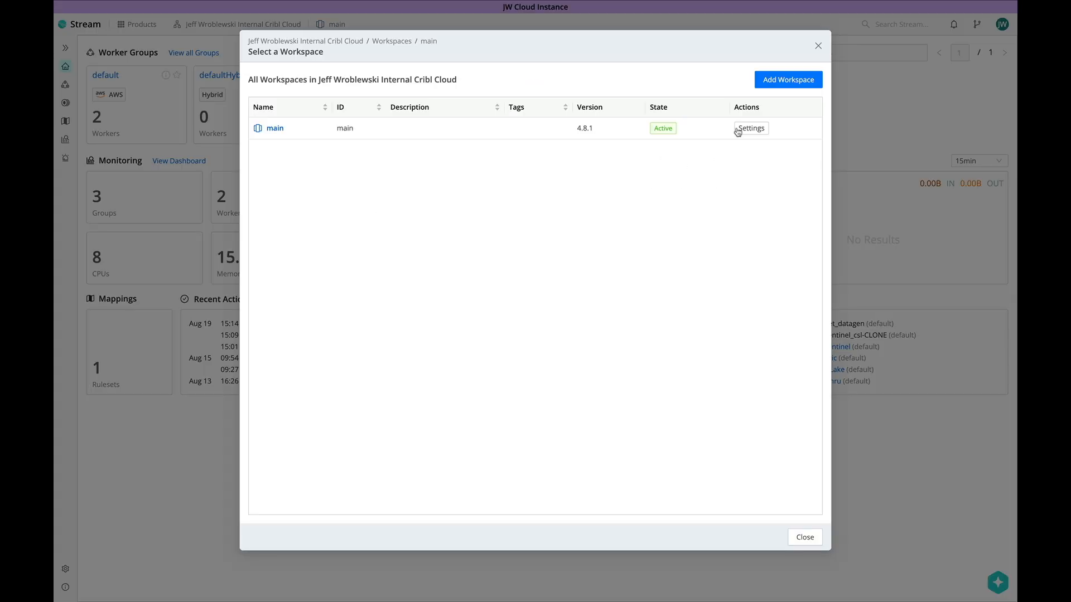
left_click(745, 133)
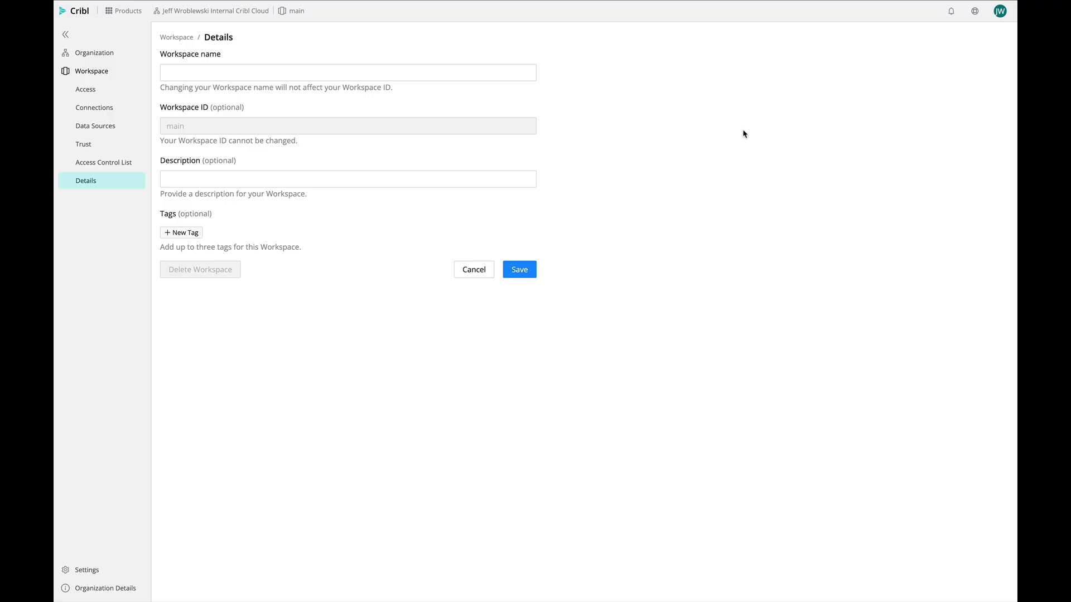
On the workspace Trust page, select the default group's Worker ARN for copying
left_click(126, 146)
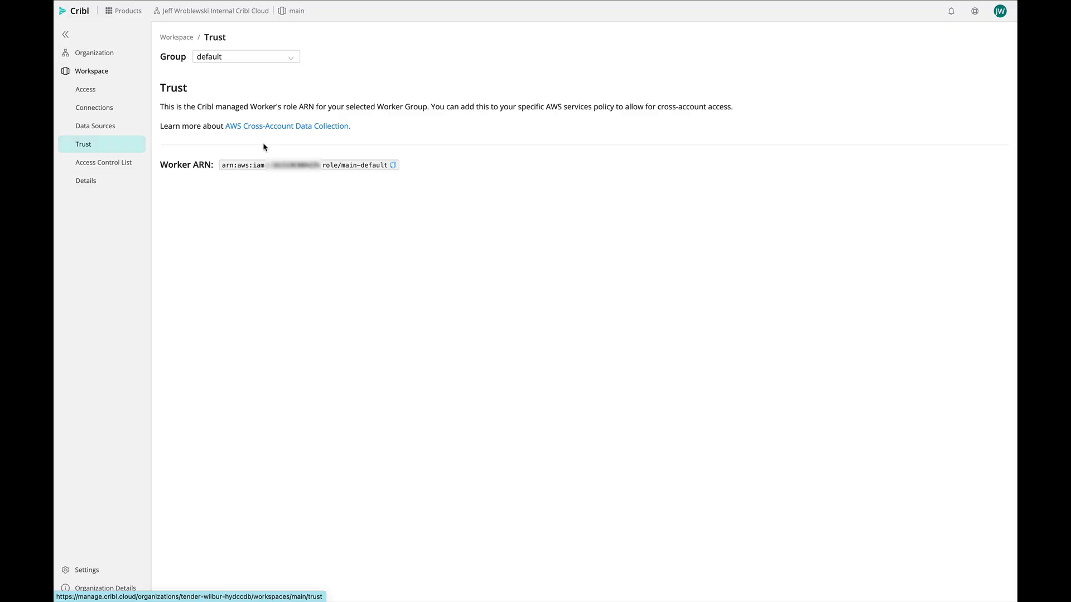
triple_click(363, 165)
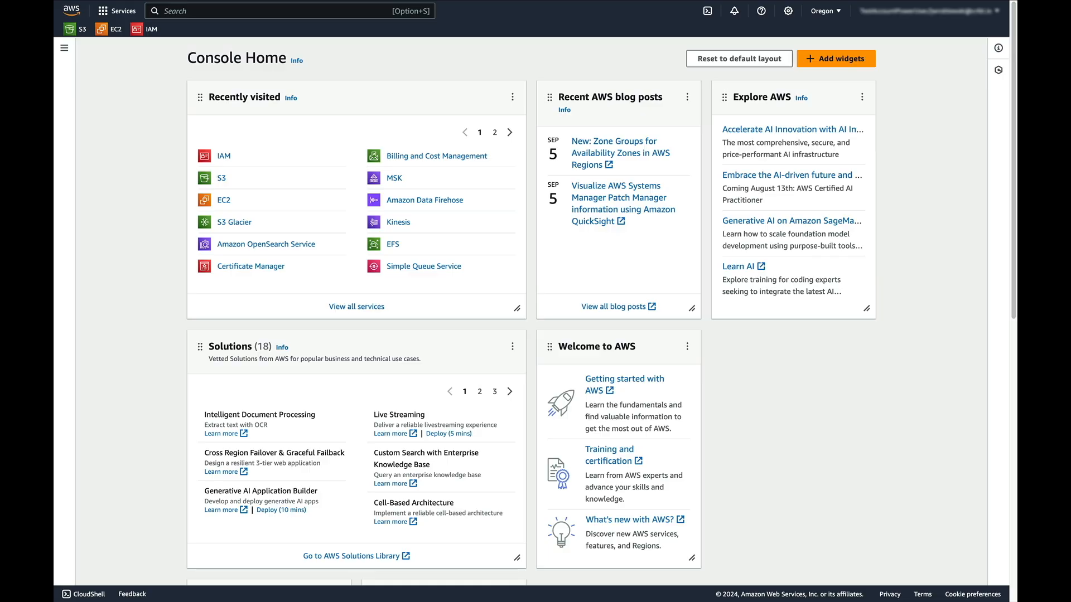
Go to IAM Policies and start creating a new policy
type("iam")
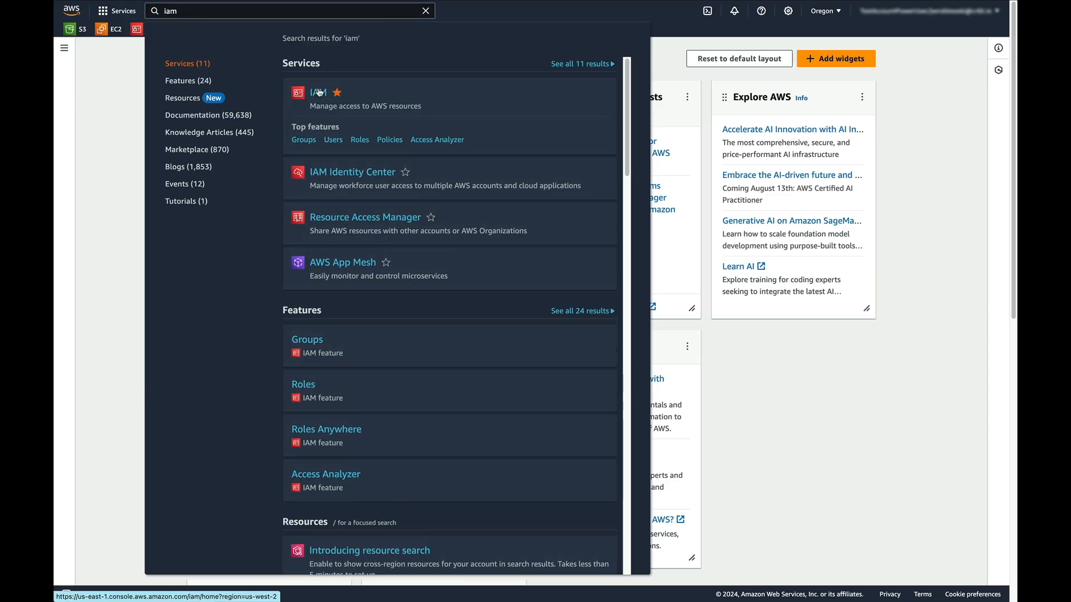
left_click(315, 91)
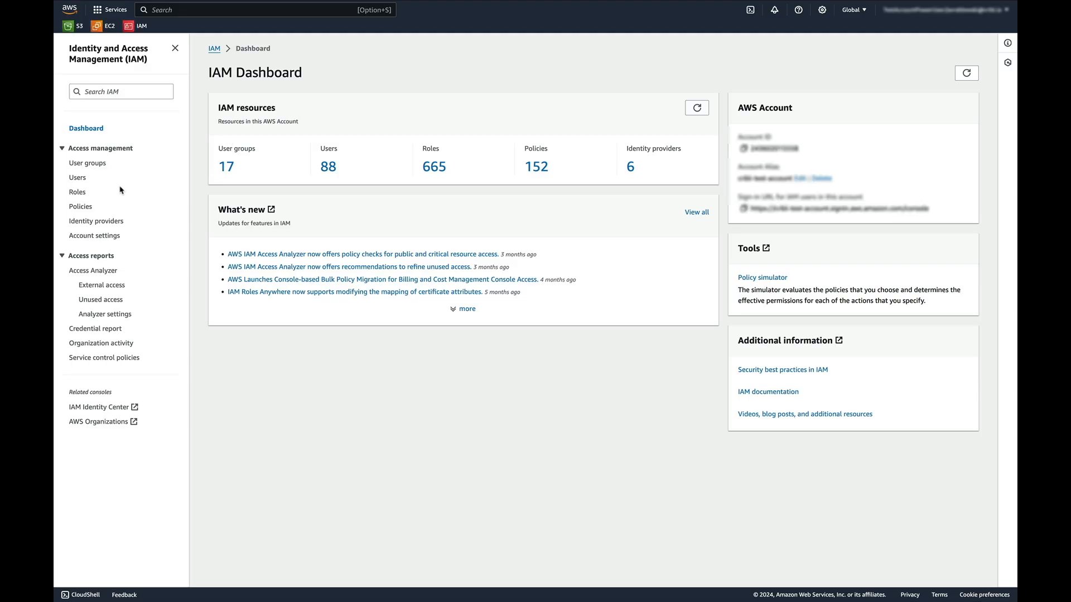
left_click(89, 207)
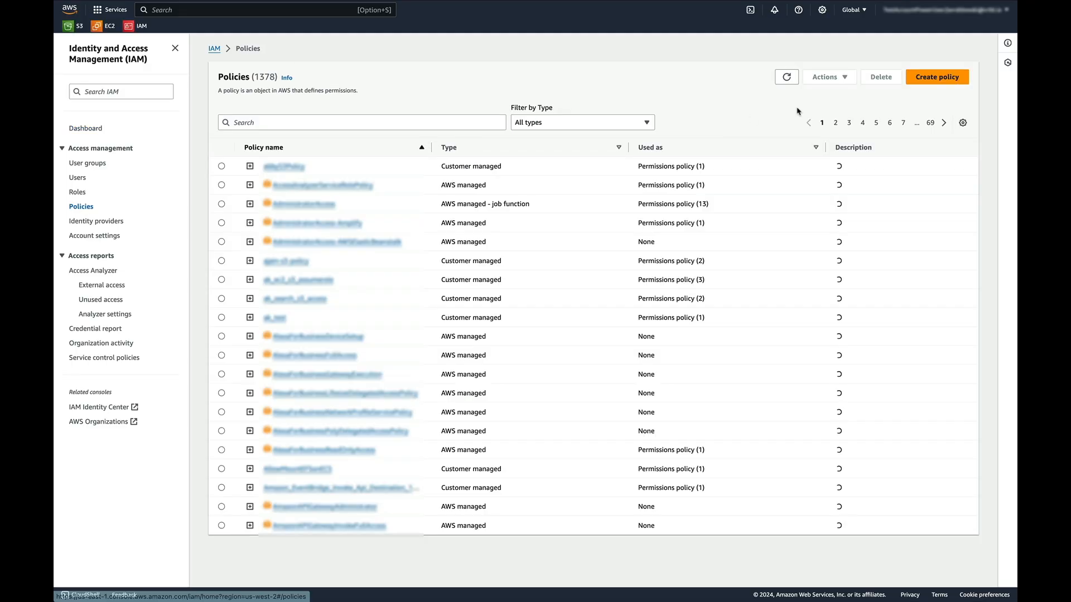
left_click(937, 77)
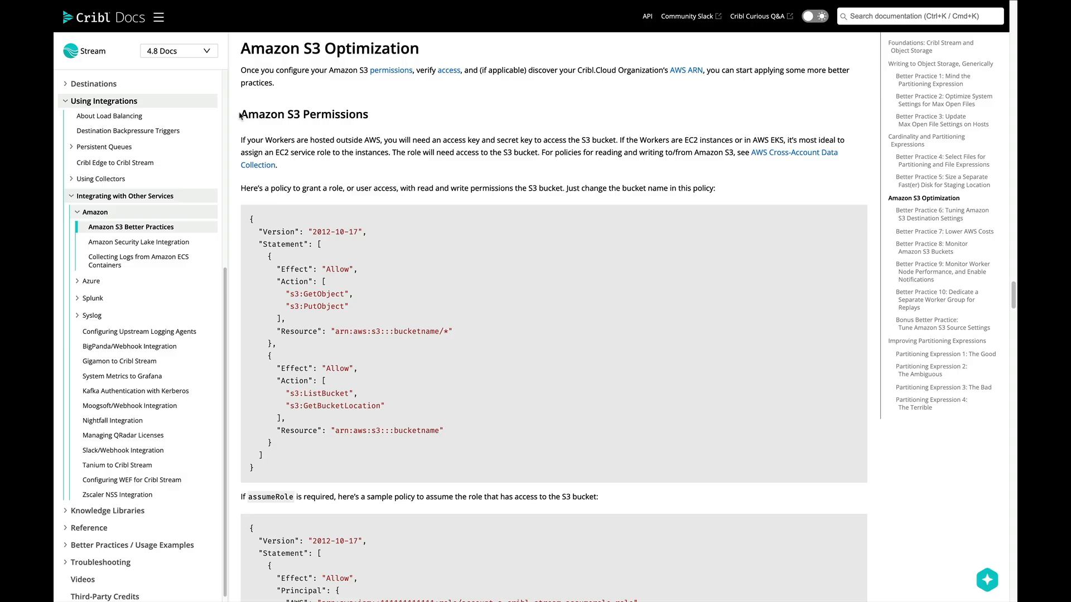
Select the sample read/write S3 bucket policy JSON under Amazon S3 Permissions
left_click_drag(240, 116, 367, 111)
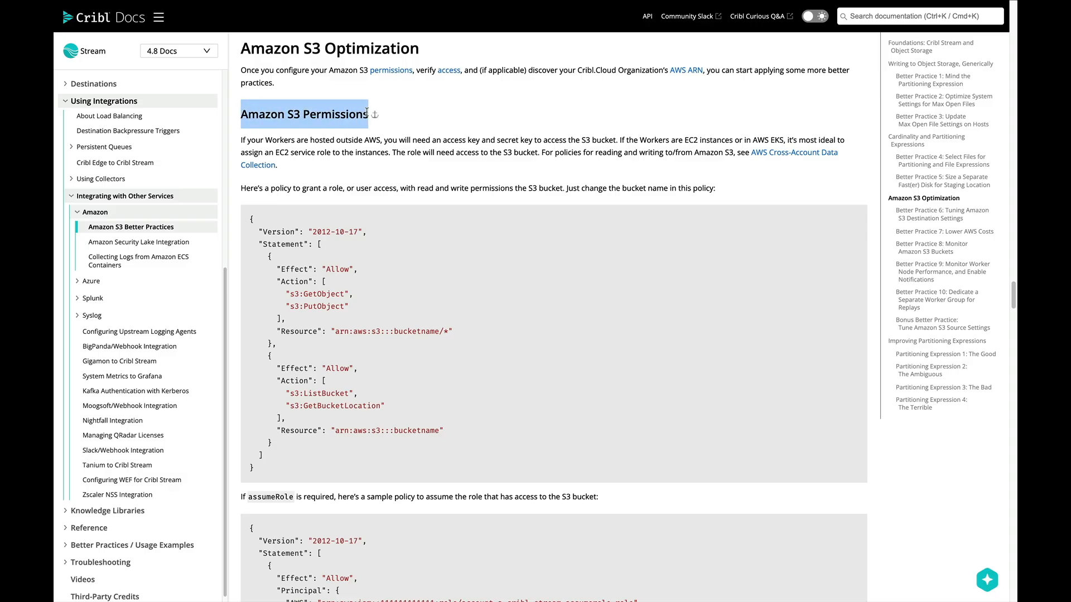
left_click(366, 112)
left_click_drag(289, 472, 249, 220)
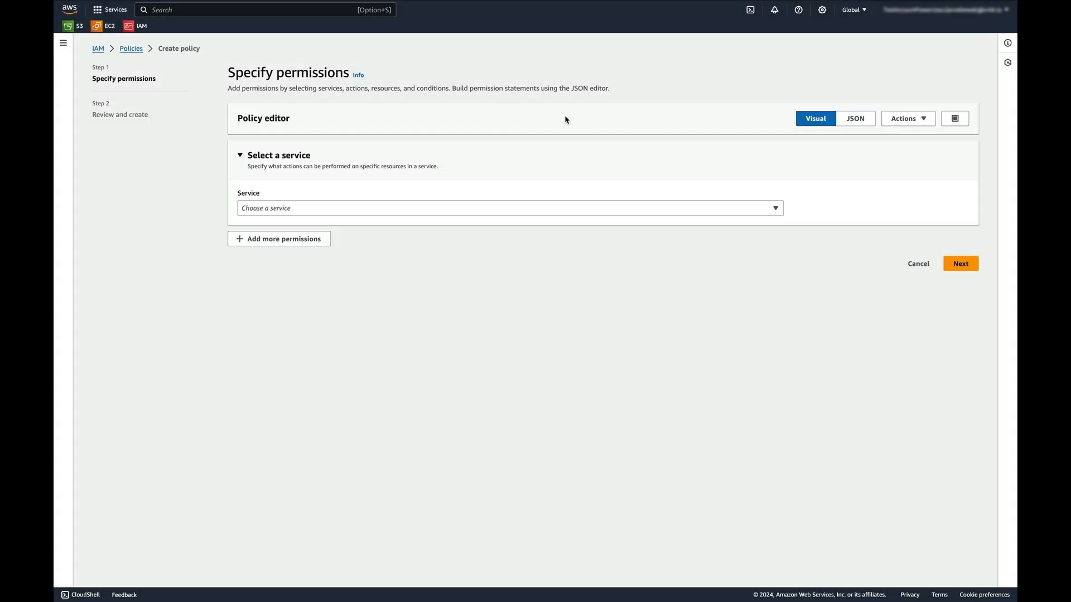
Replace the placeholder JSON policy with the copied S3 read/write policy
left_click(857, 121)
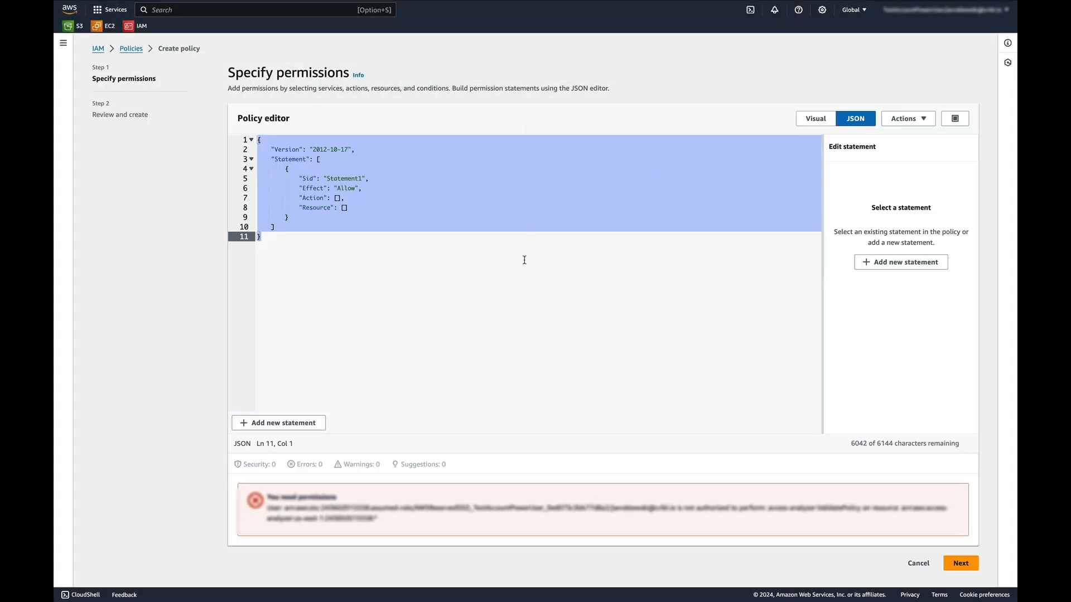
left_click(521, 273)
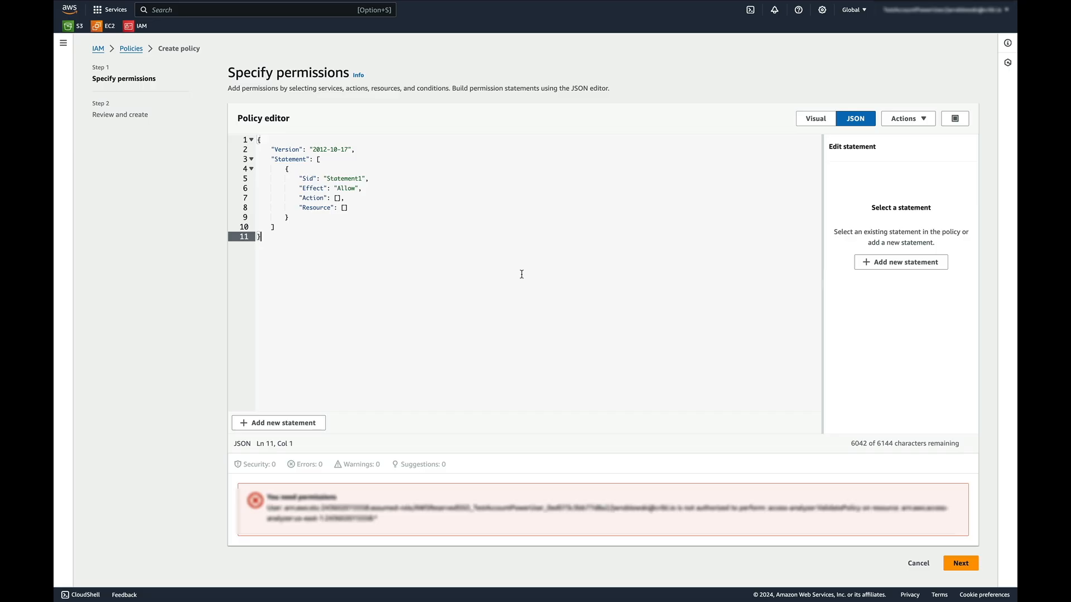
key("super+a")
key("super+v")
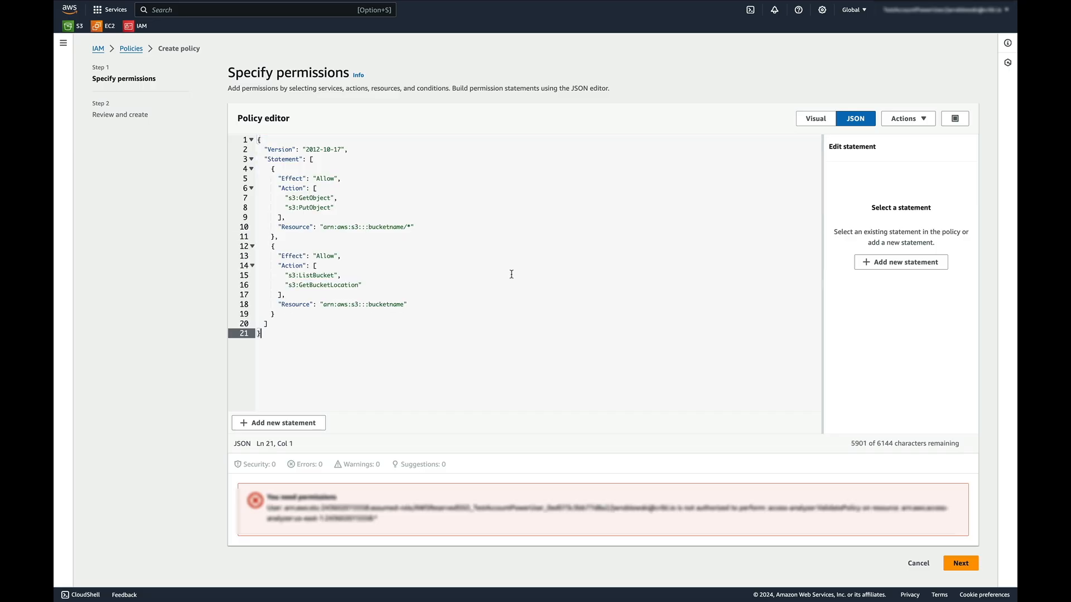
Change both Resource bucketname placeholders to jw-cribl-storage
double_click(386, 227)
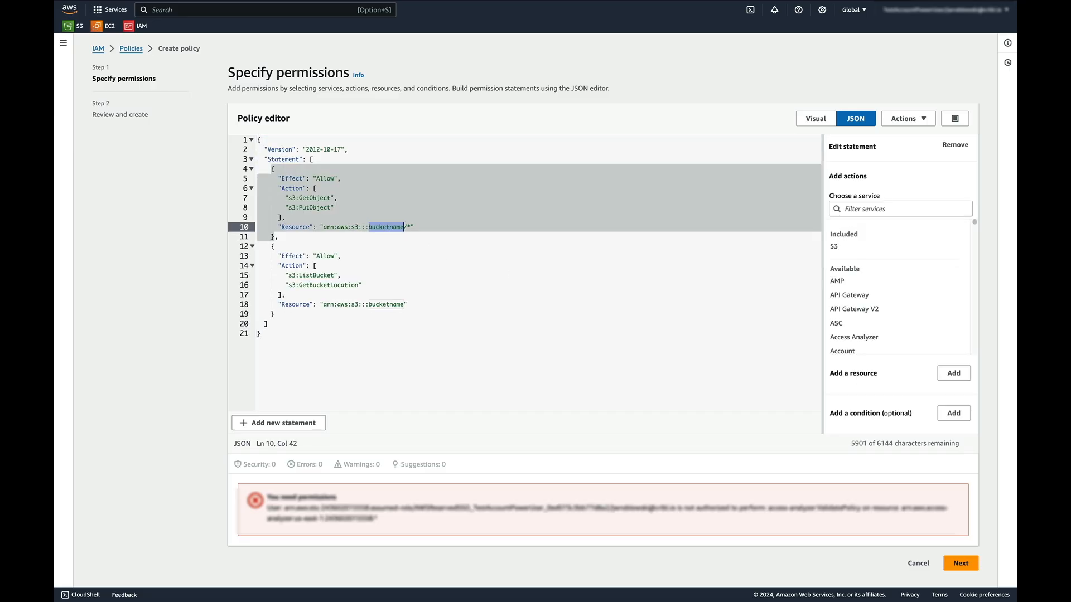
type("jw-cribl-storage")
left_click_drag(369, 227, 421, 228)
left_click_drag(369, 305, 406, 304)
key("ctrl+v")
left_click(356, 347)
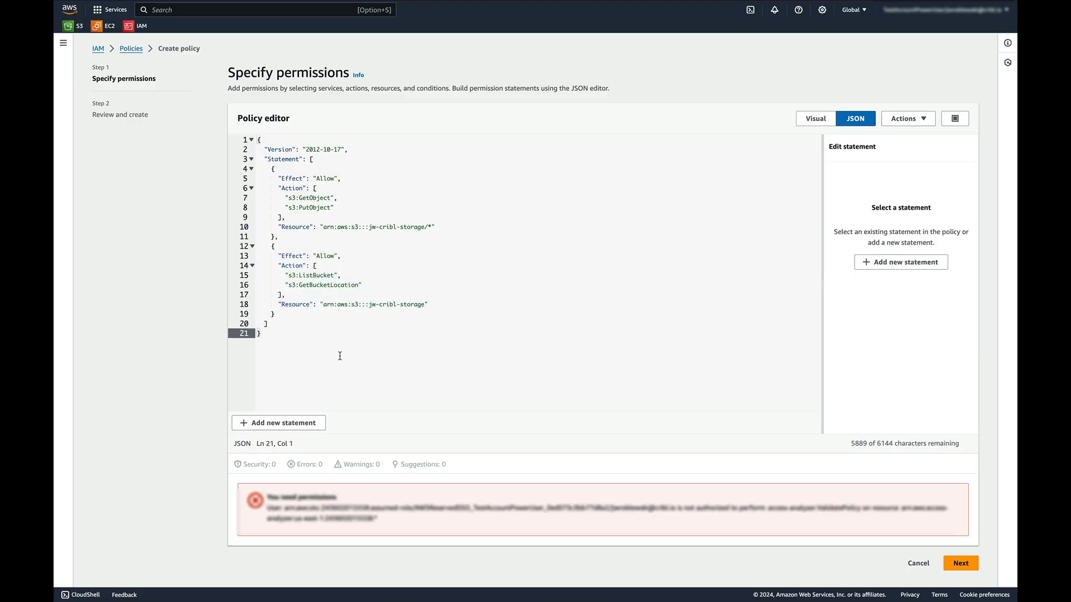
left_click_drag(334, 208, 281, 208)
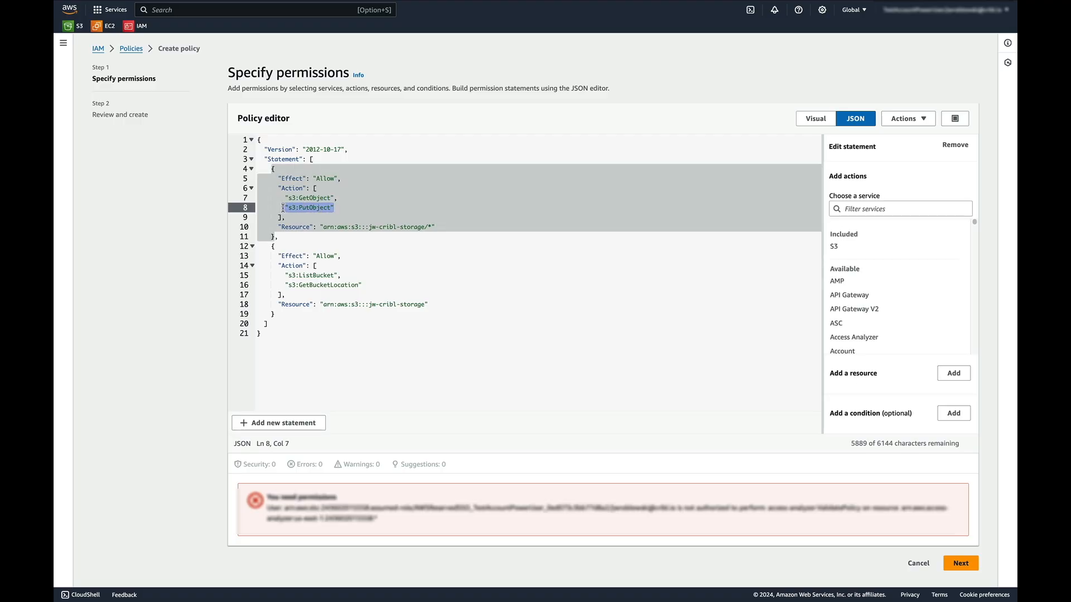
left_click(413, 380)
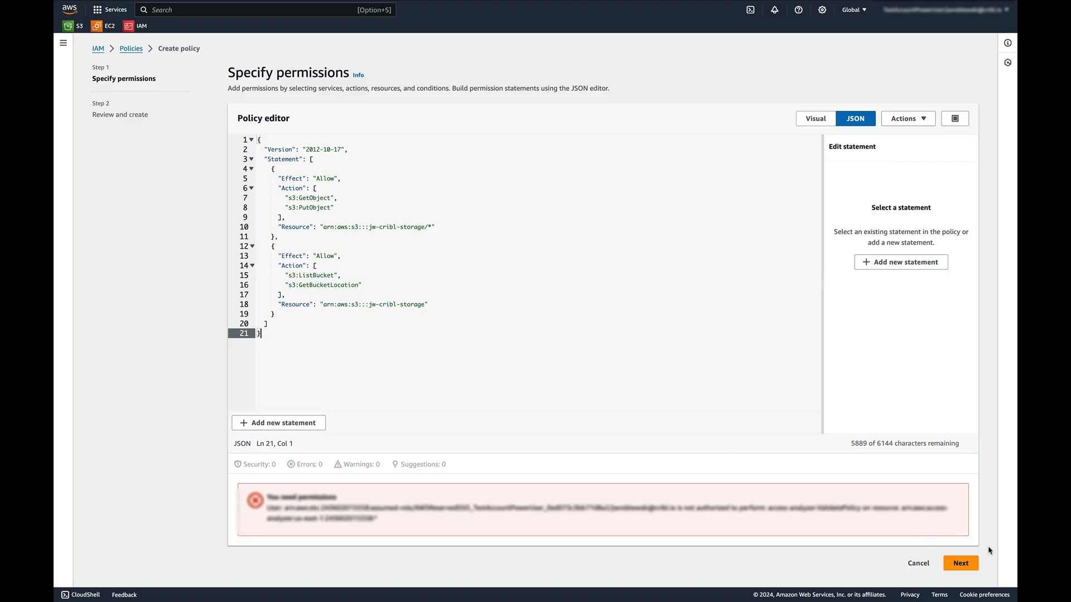
Name the policy jwpolicy and create it
left_click(960, 564)
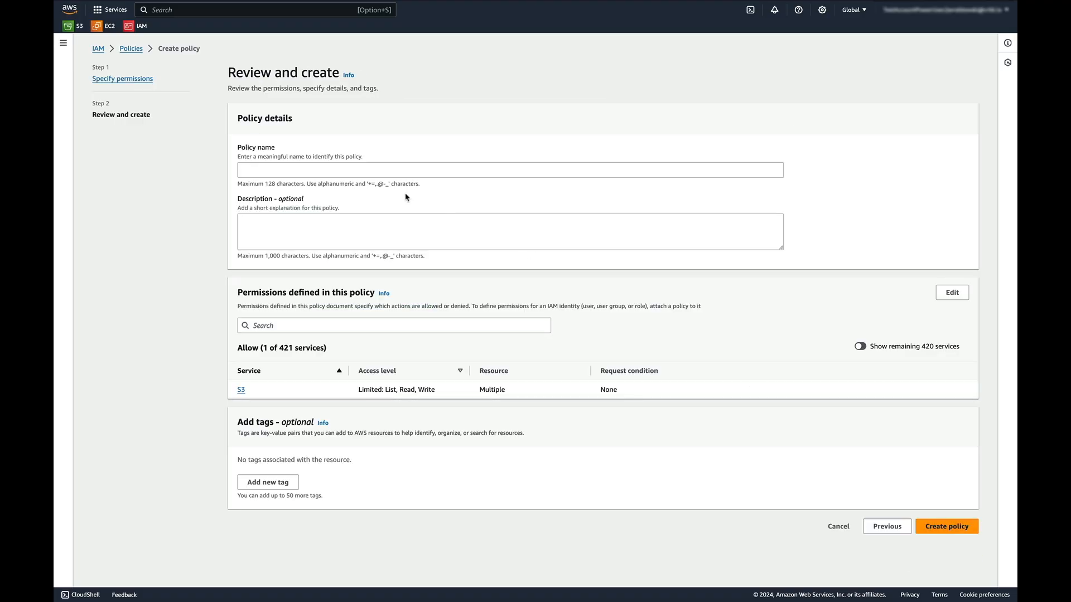
left_click(387, 173)
type("jwpolicy")
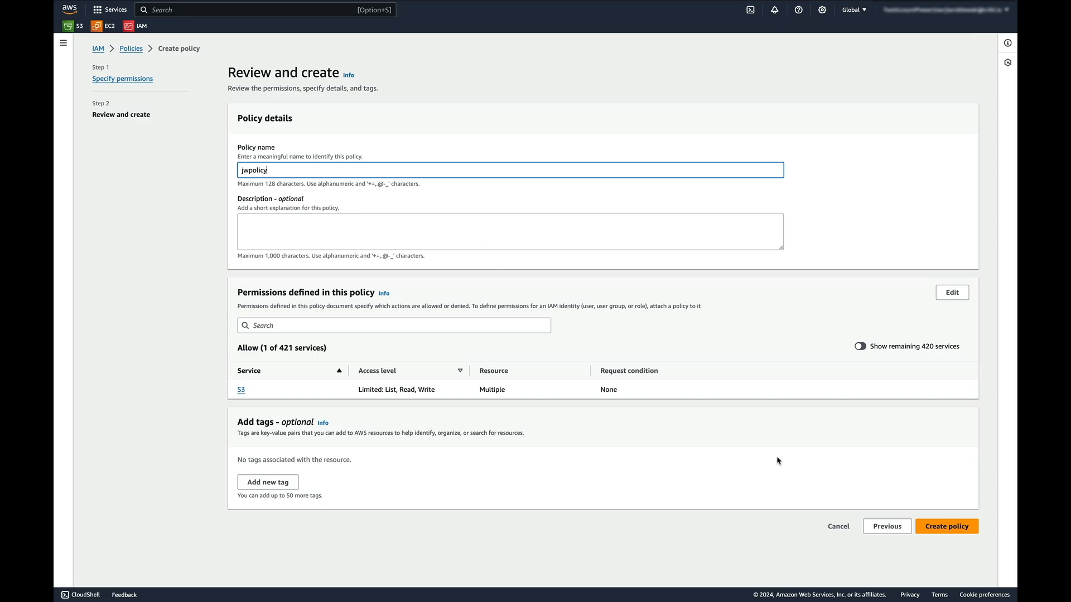
left_click(930, 526)
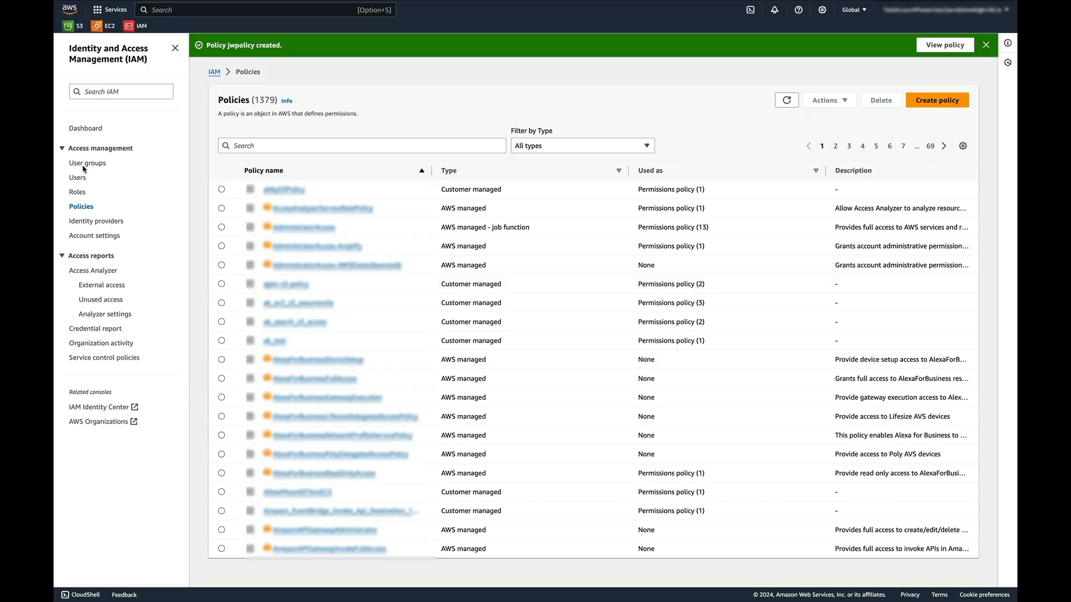
Start a new IAM role using Custom trust policy as the trusted entity type
left_click(78, 193)
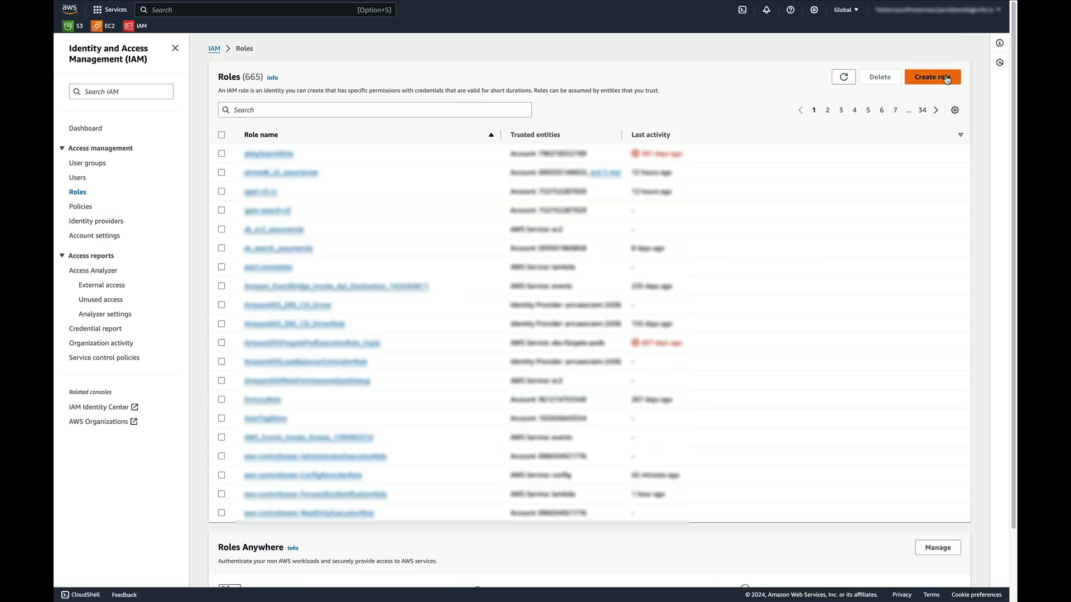
left_click(944, 79)
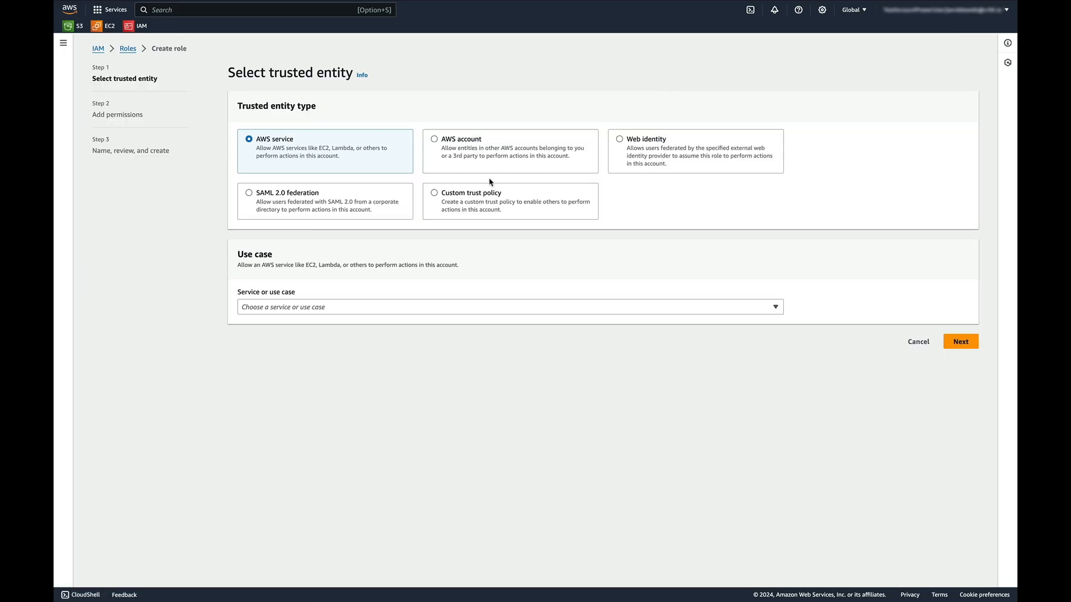
left_click(434, 193)
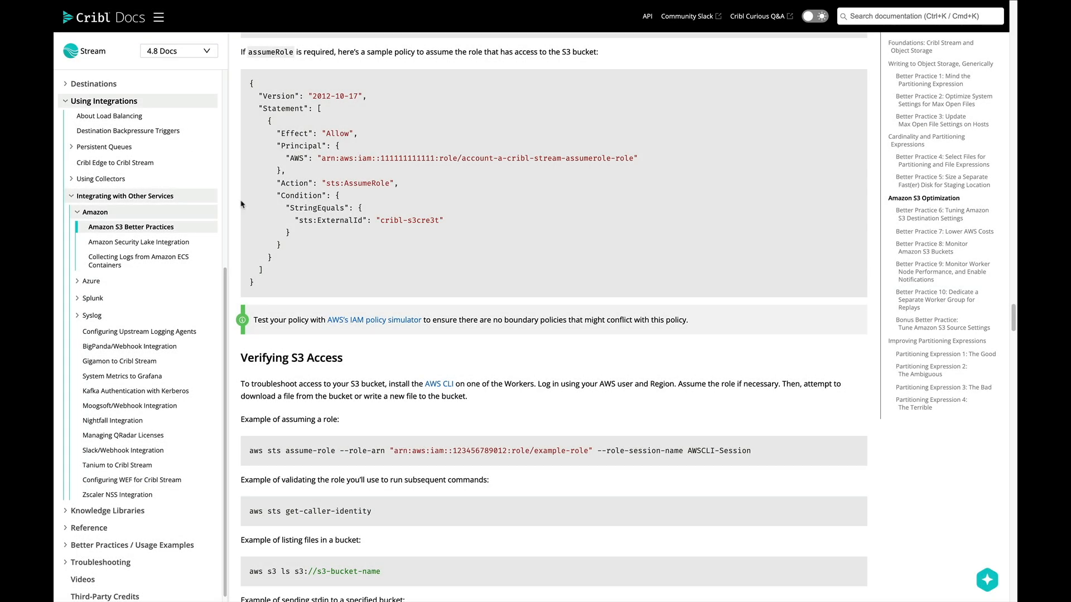
Review the sample AssumeRole policy's principal ARN and ExternalId lines in Cribl Docs
left_click_drag(286, 158, 646, 164)
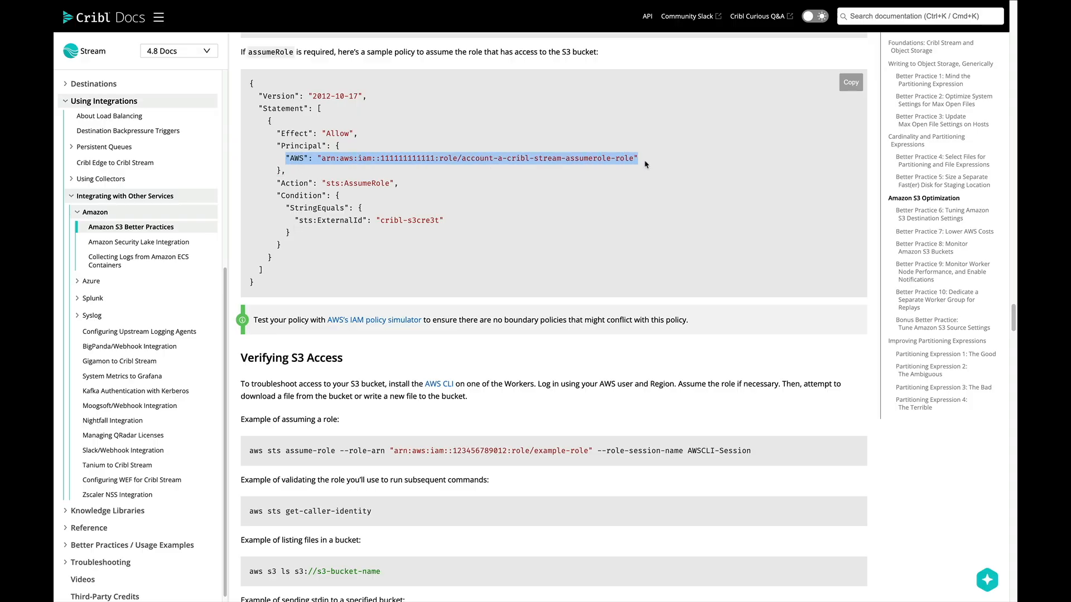
left_click(635, 202)
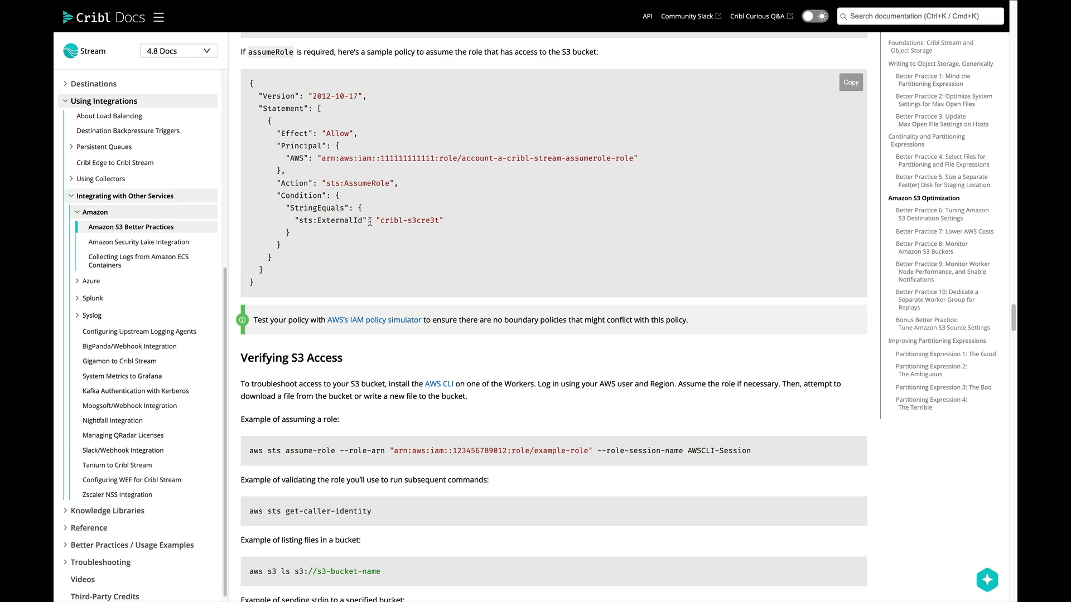
left_click_drag(308, 221, 449, 227)
left_click(462, 231)
Replace the default trust policy with the AssumeRole policy naming the Cribl worker ARN and ExternalId
key("ctrl+Tab")
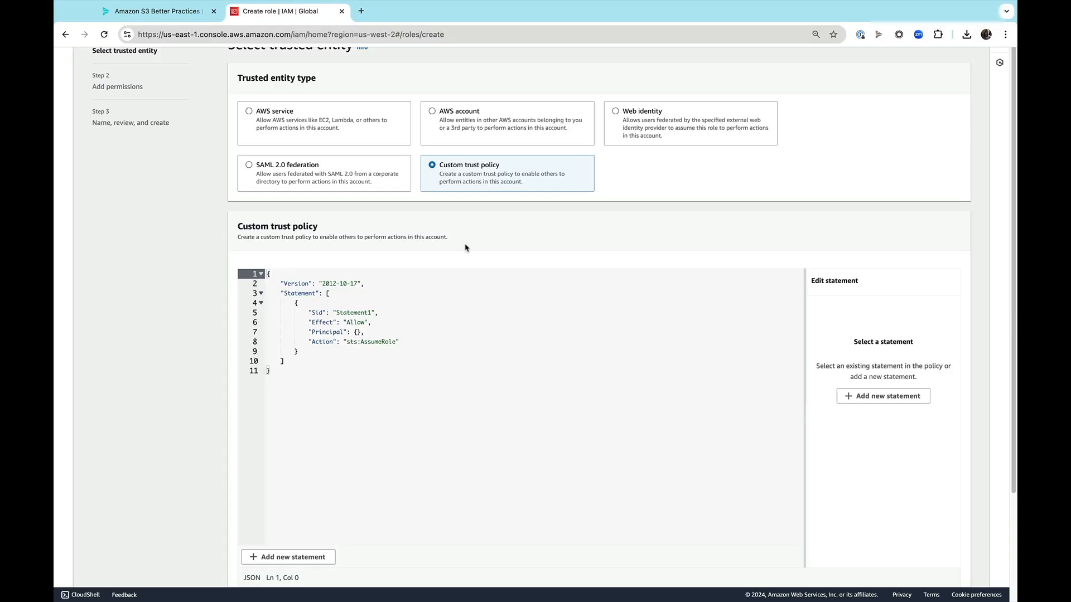
left_click(346, 383)
key("super+a")
key("super+v")
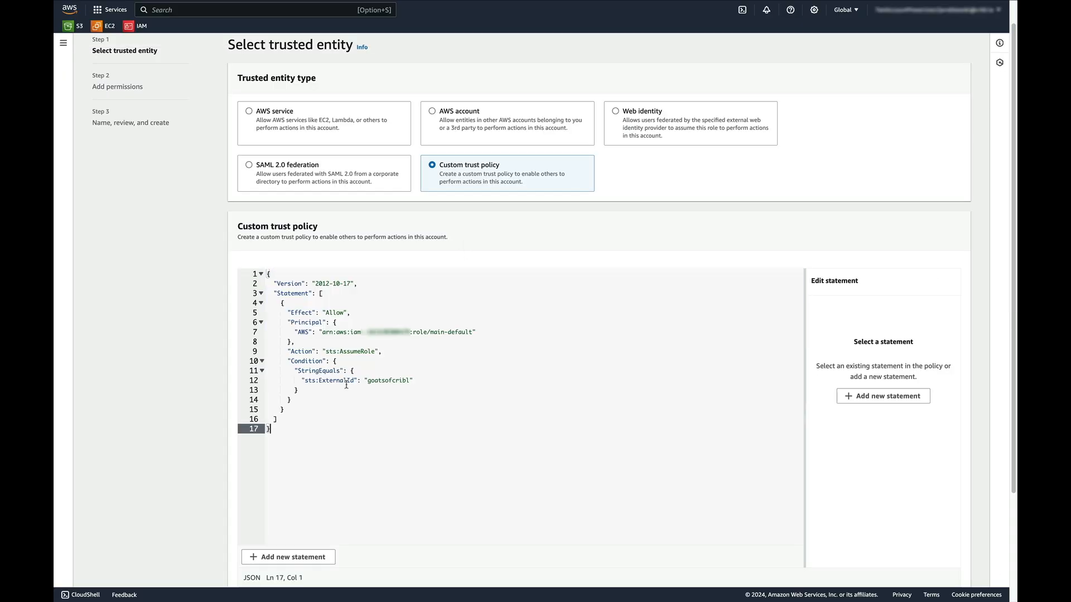
double_click(380, 382)
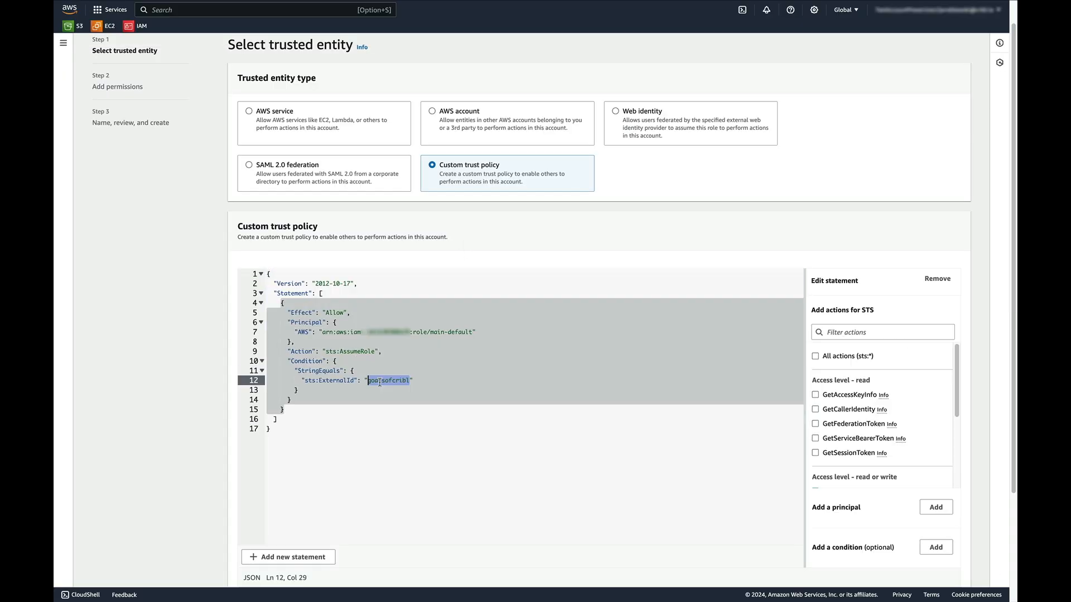
left_click(386, 457)
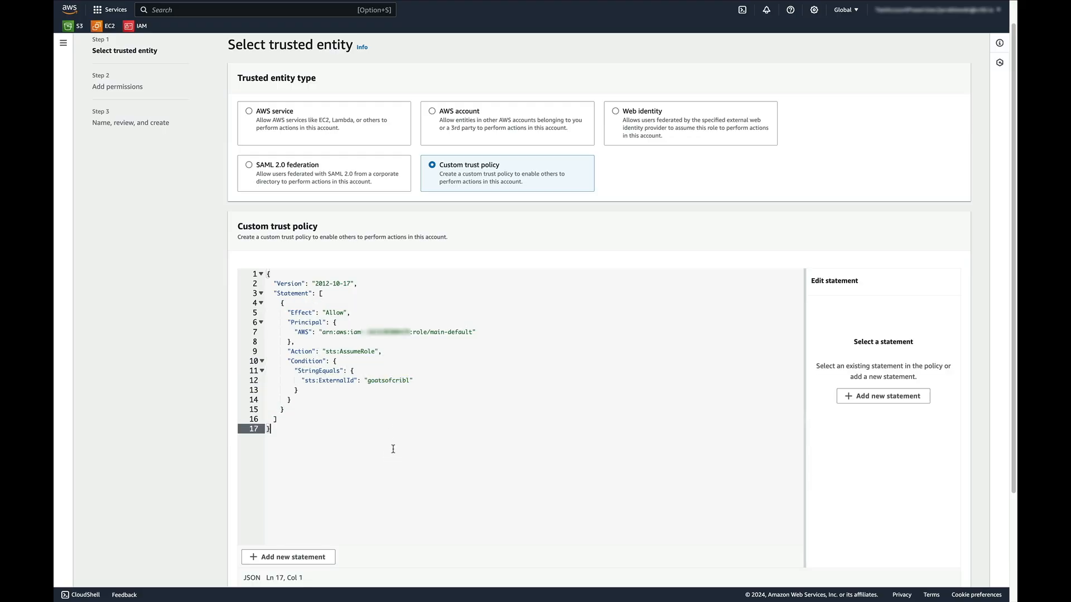
scroll(392, 452, "down", 3)
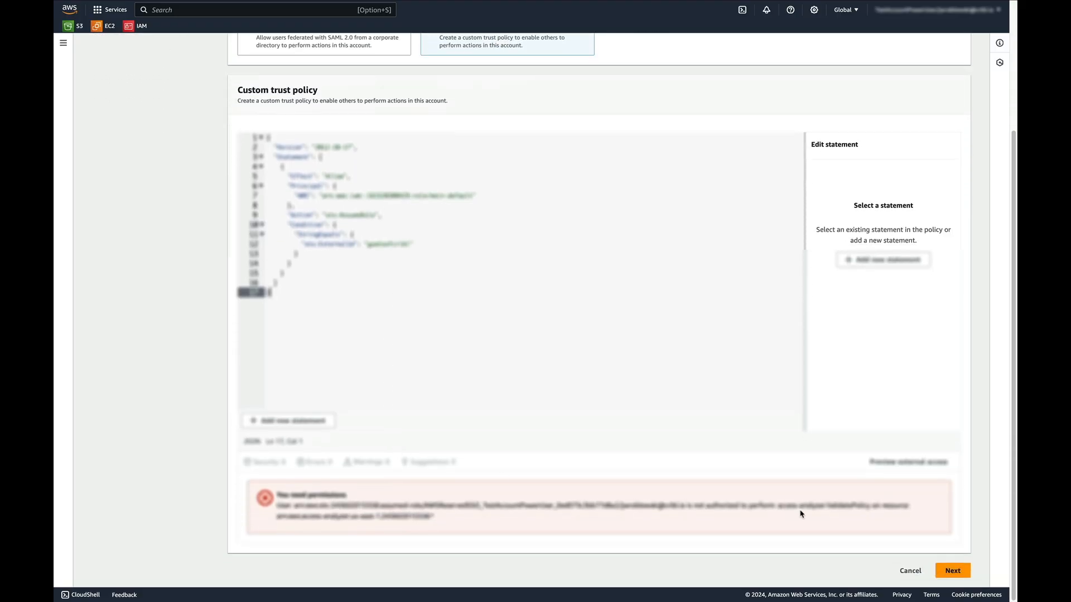
left_click(953, 570)
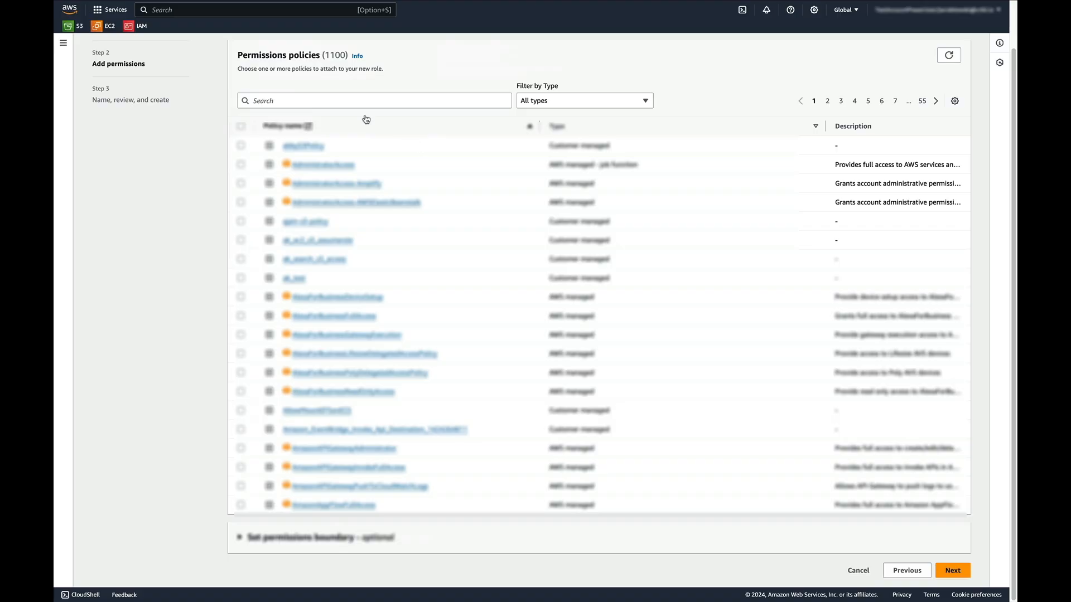
Find and attach the jwpolicy permissions policy to the new role, then continue to review
left_click(354, 101)
type("jw")
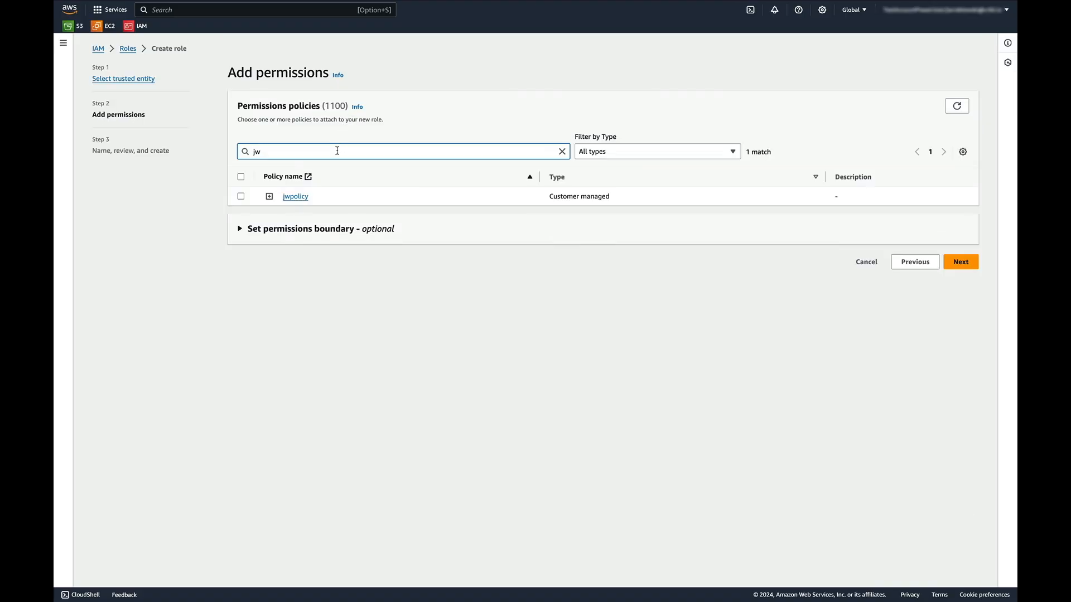
left_click(613, 153)
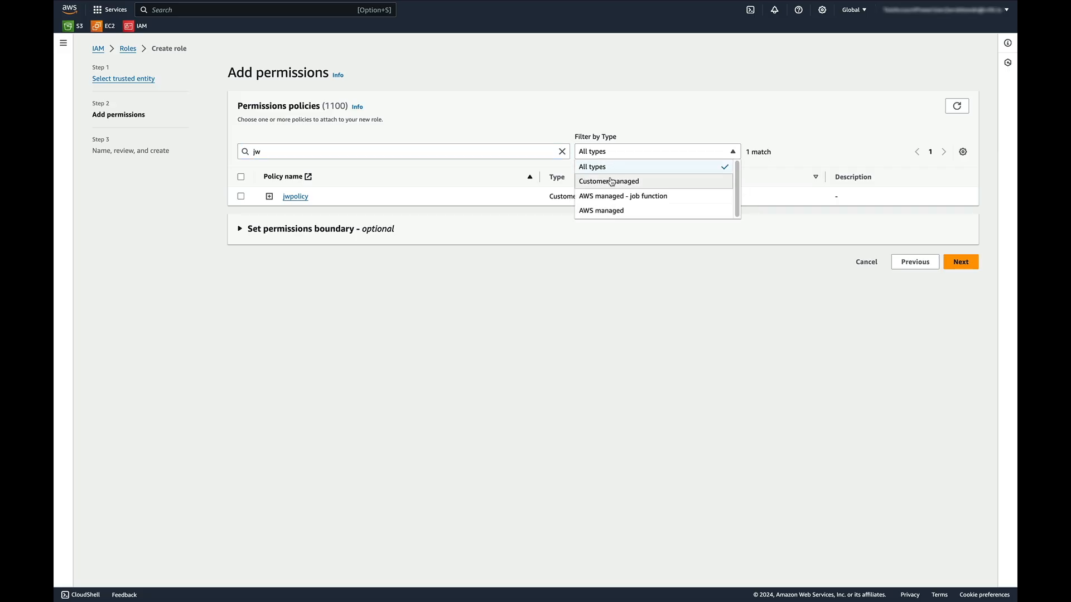
left_click(494, 94)
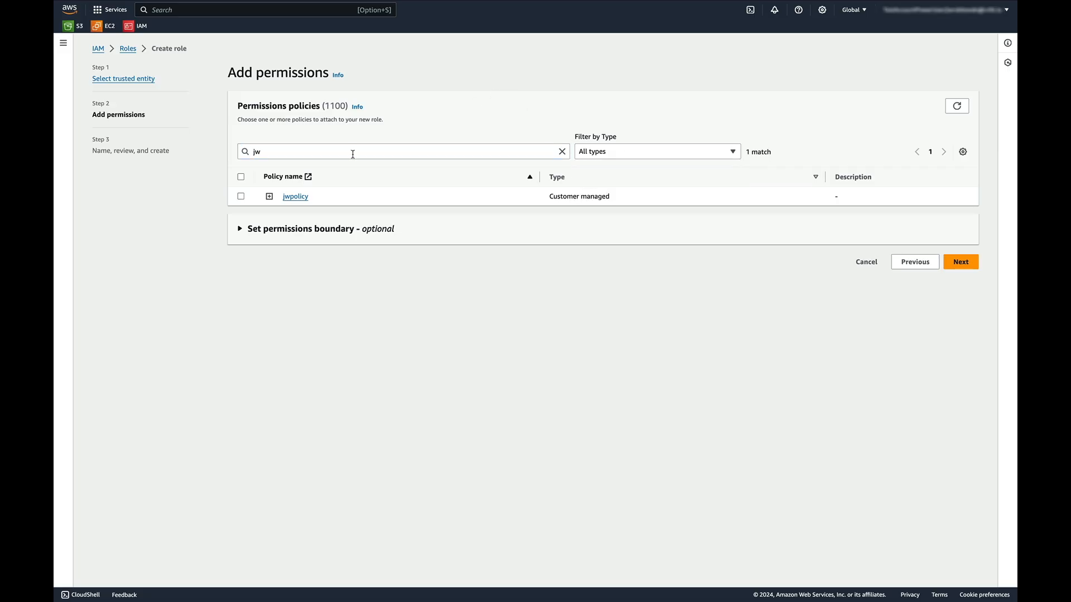
left_click(241, 196)
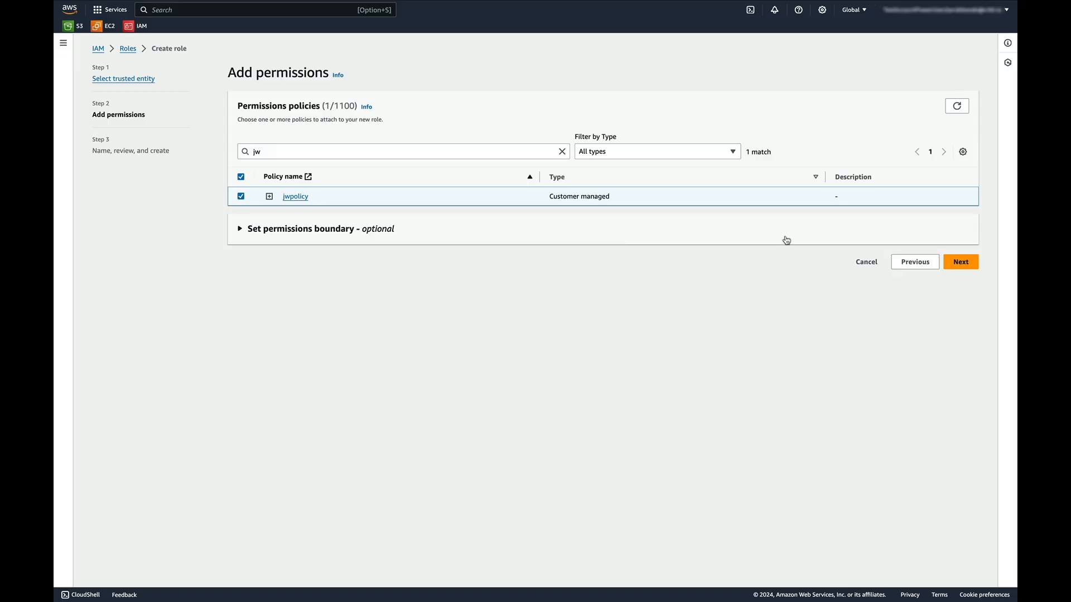
left_click(960, 263)
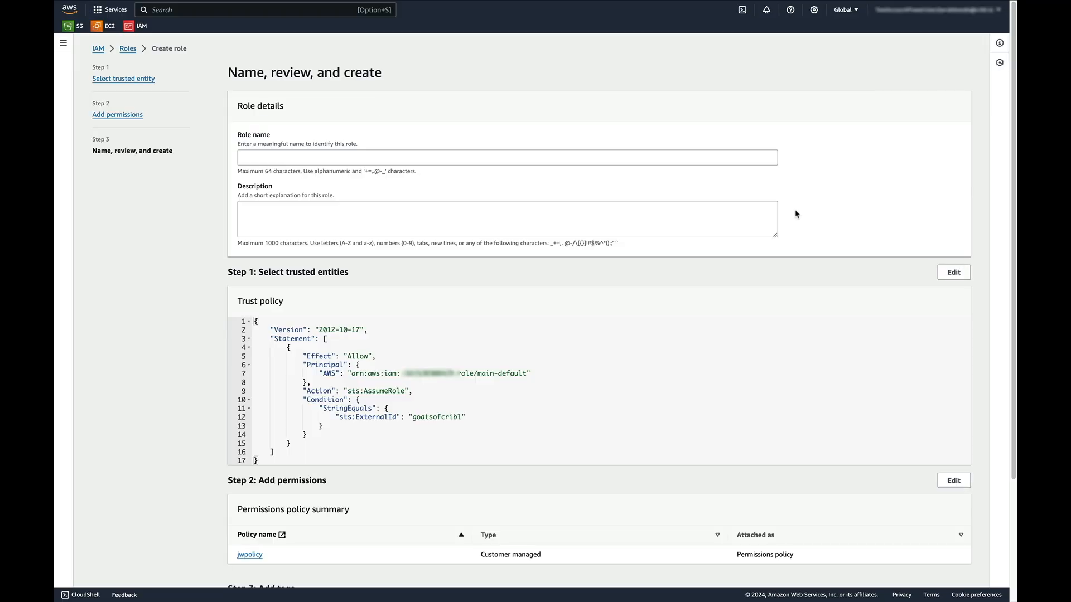
Name the role jws3role and create it
left_click(516, 158)
type("jws3role")
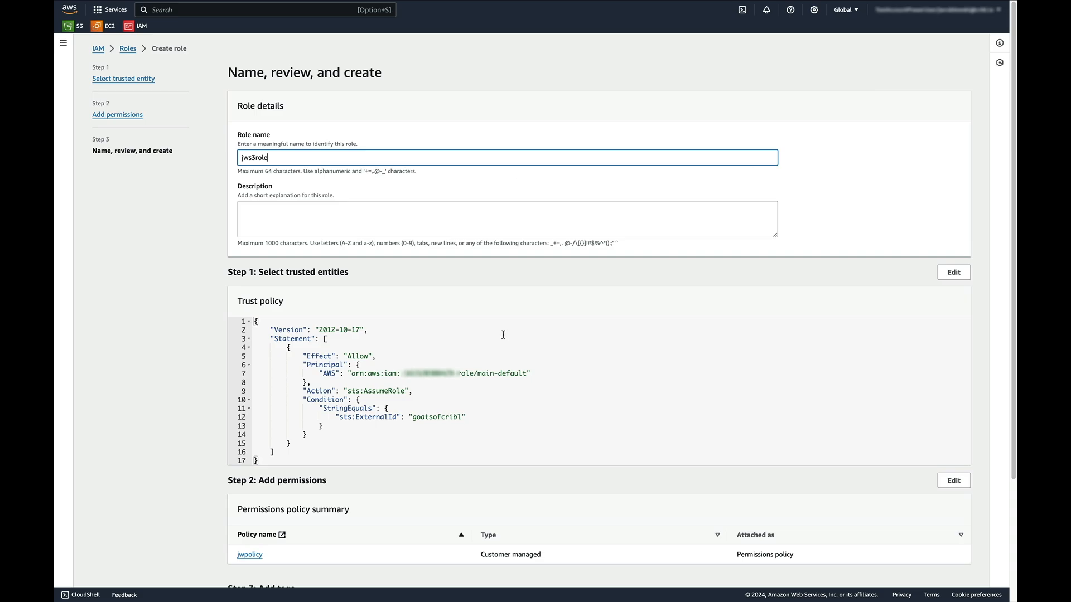
scroll(502, 335, "down", 3)
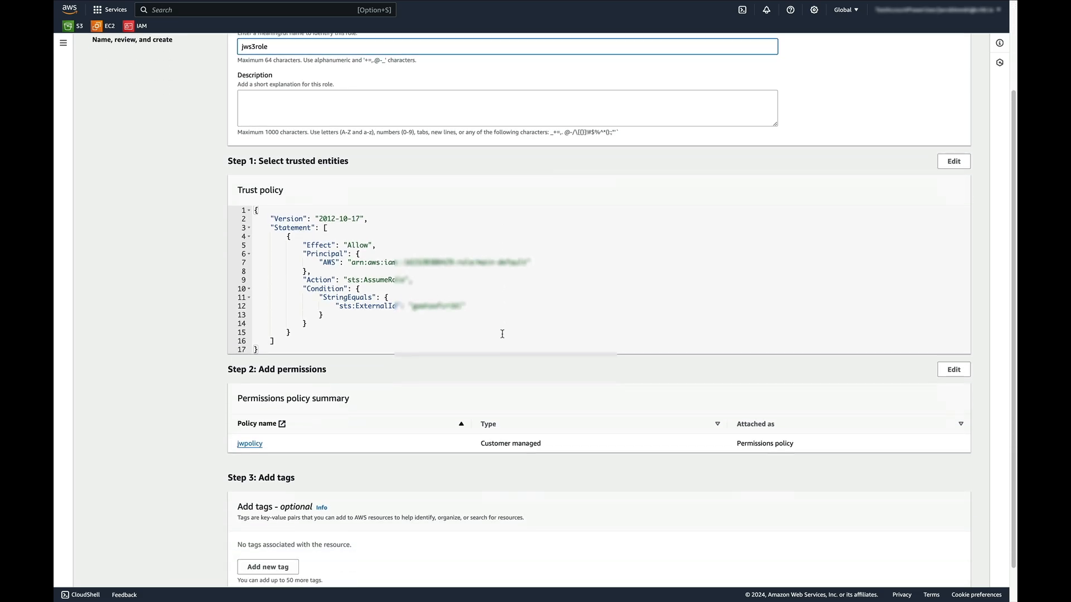
scroll(603, 394, "down", 1)
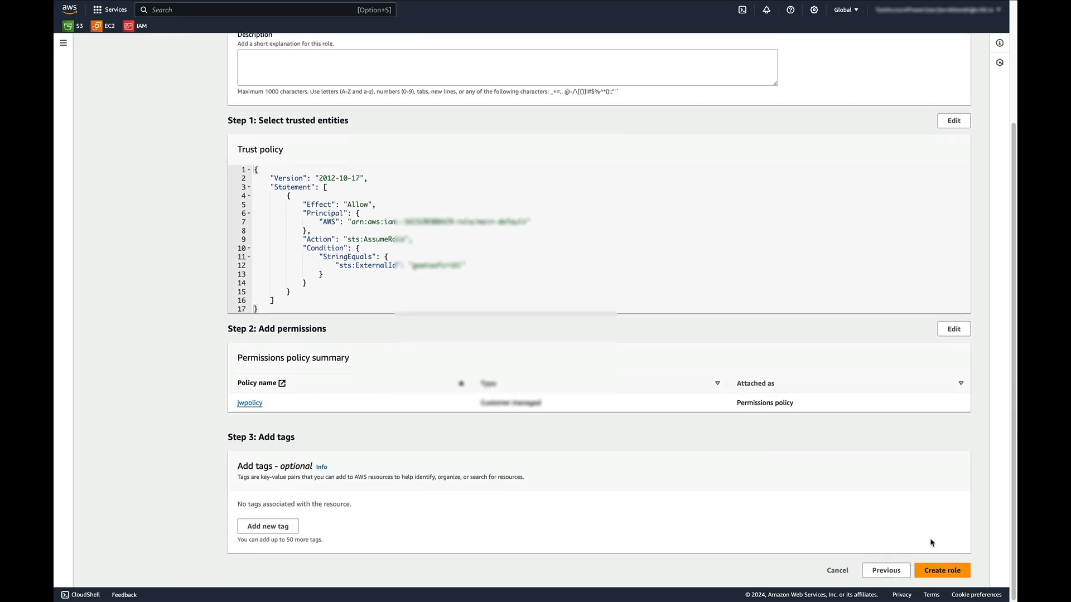
left_click(942, 574)
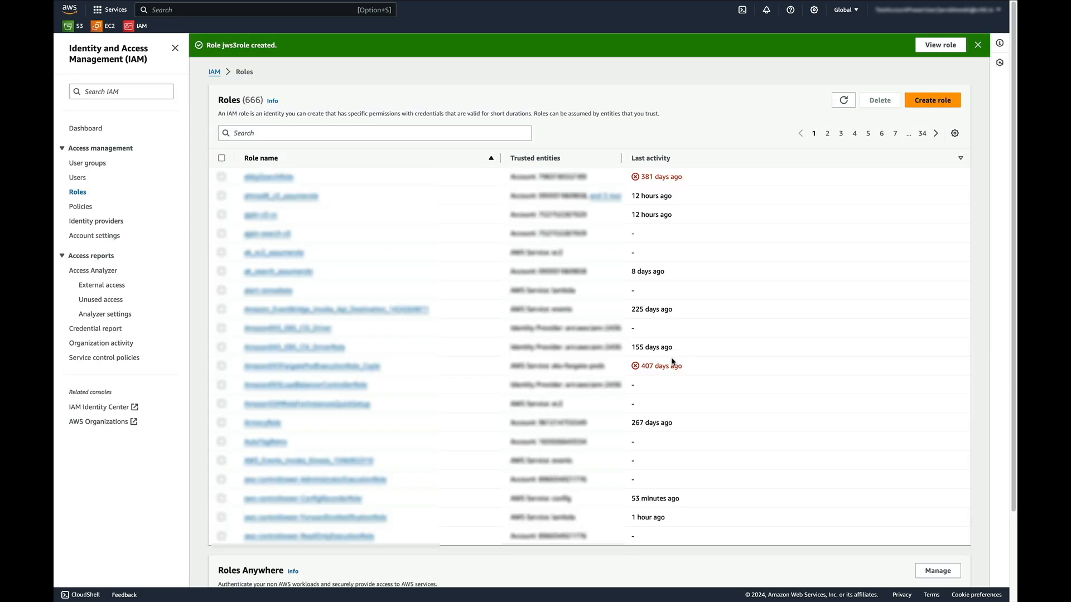
Find jws3role in the Roles list and copy its full ARN
left_click(310, 135)
type("jw")
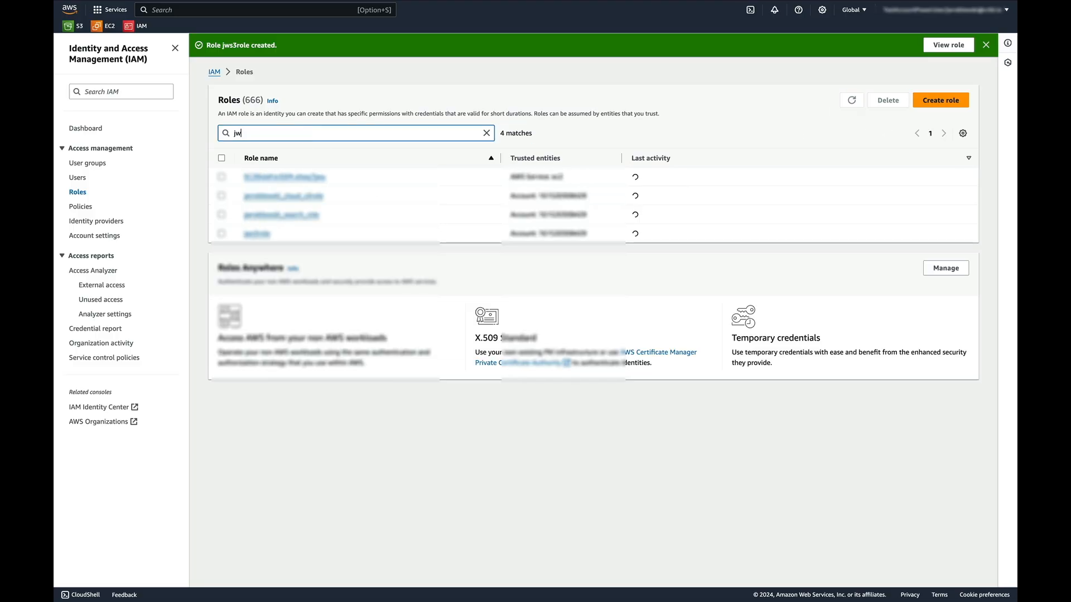
left_click(256, 233)
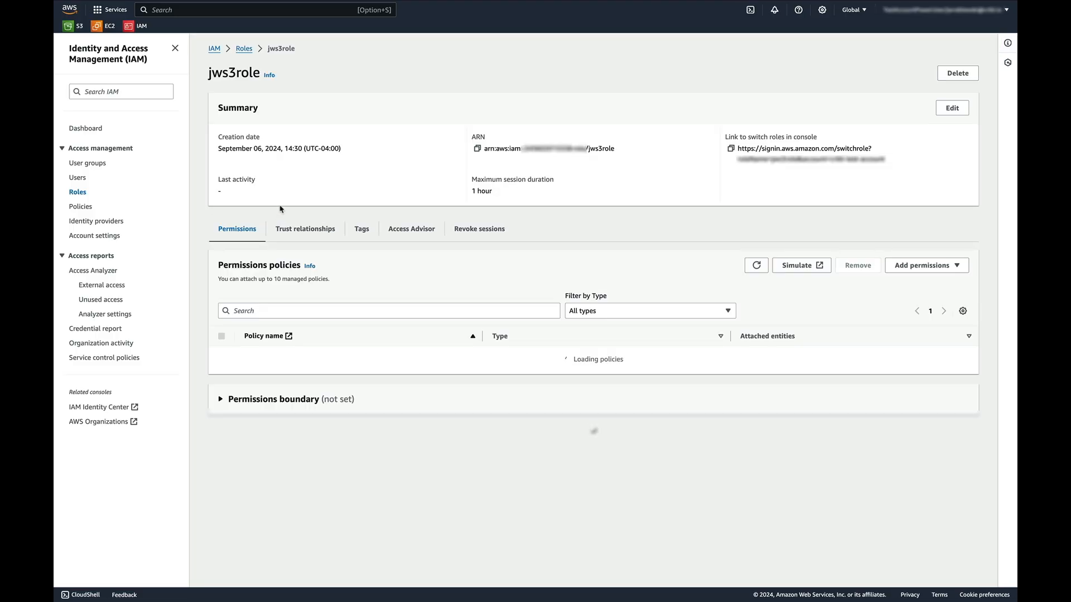
triple_click(591, 148)
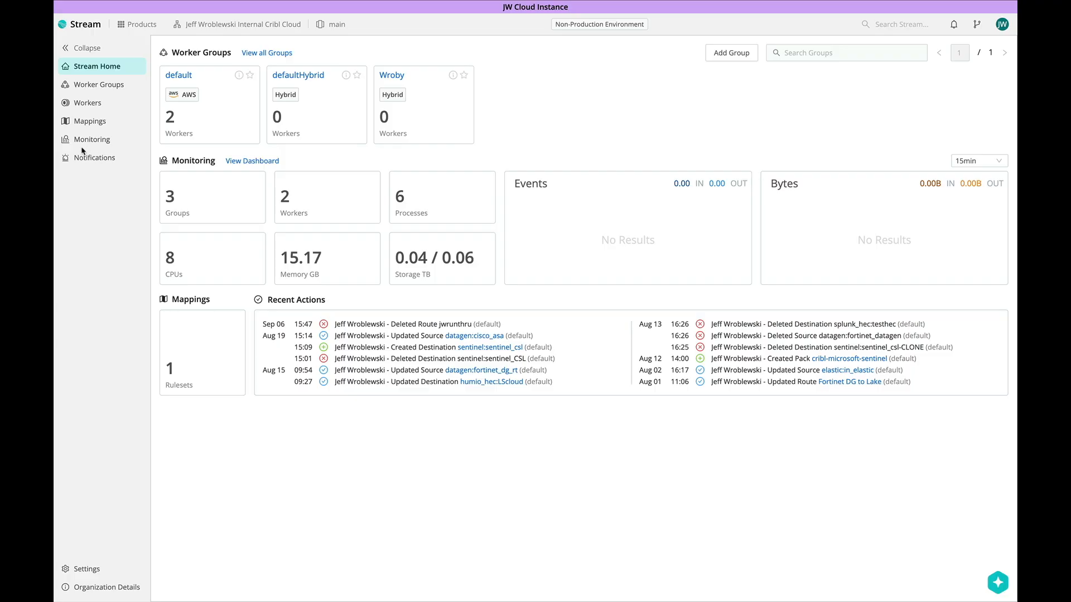
In the default group, open the Amazon S3 destinations and start adding a new one
left_click(179, 76)
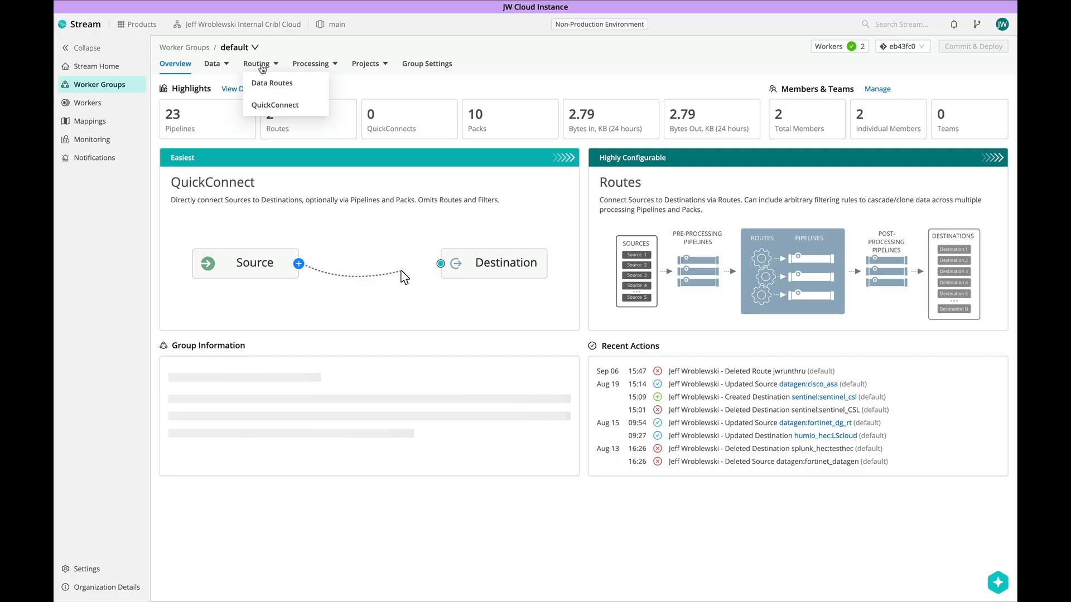
mouse_move(226, 68)
left_click(224, 104)
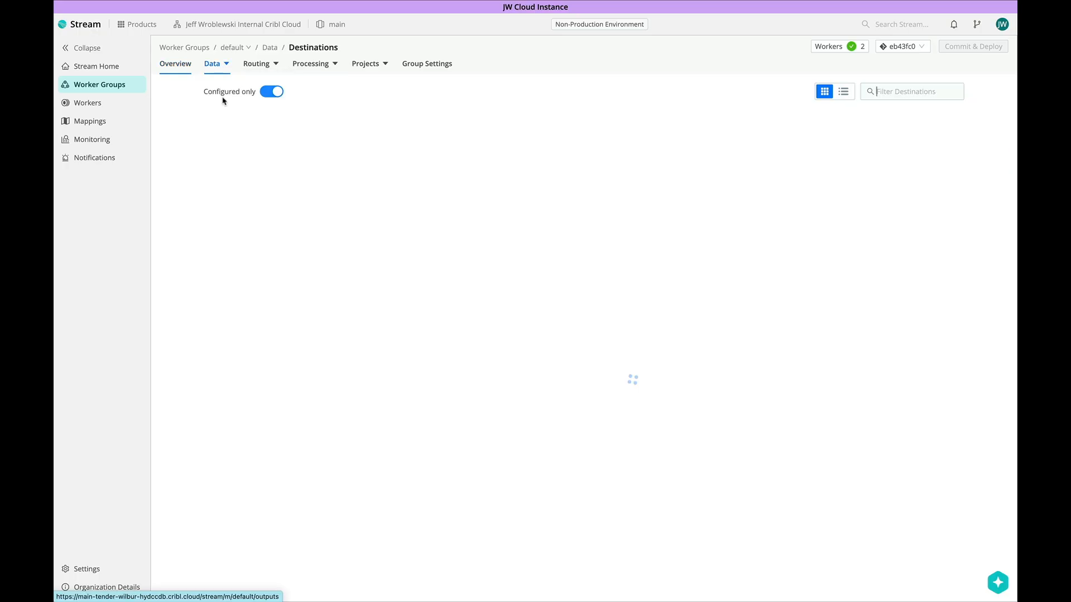
type("s3")
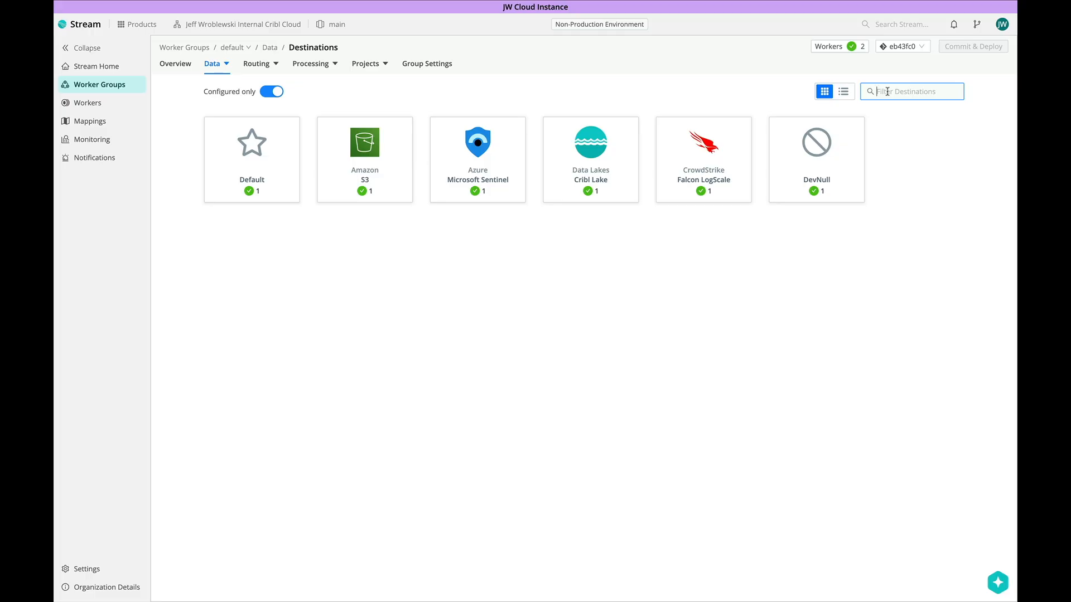
left_click(539, 145)
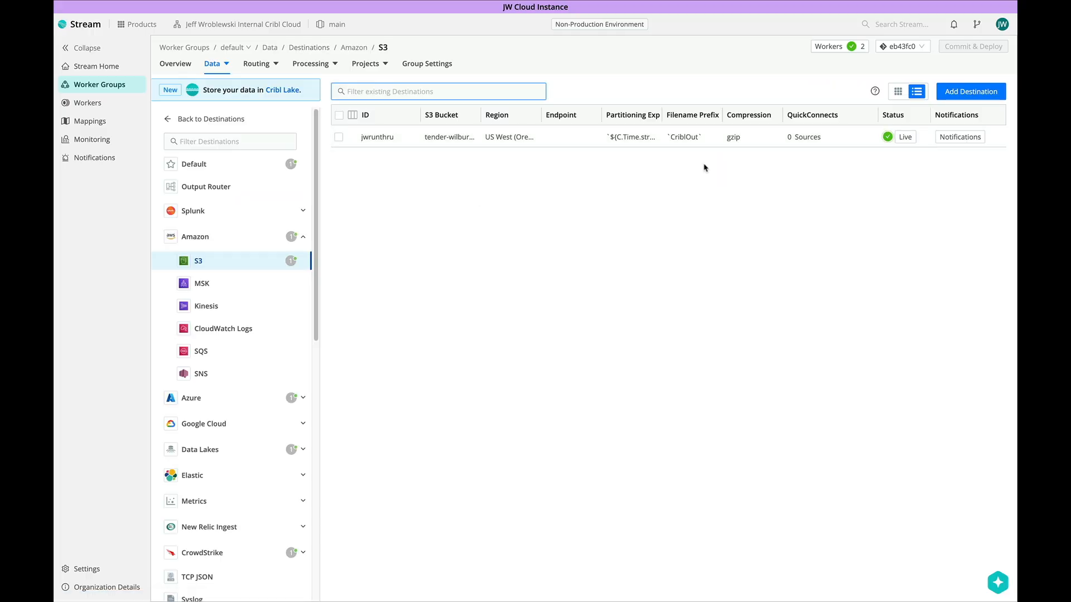
left_click(971, 91)
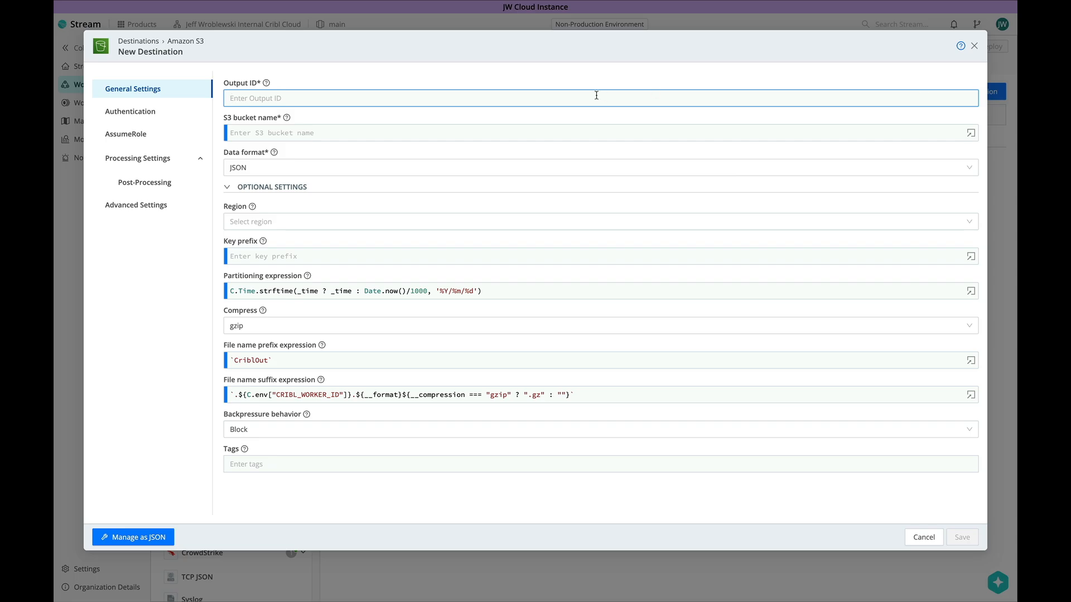
Name the destination jws3dest, paste bucket jw-cribl-storage, and keep JSON as the format
type("jws")
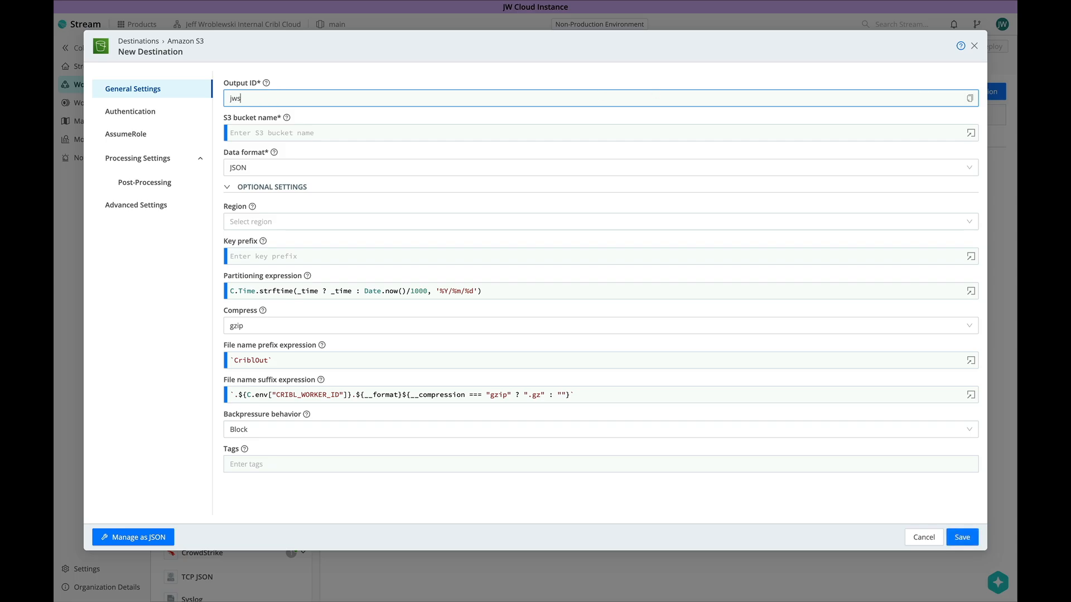
type("3dest")
left_click(528, 133)
type("jw-cribl-storage")
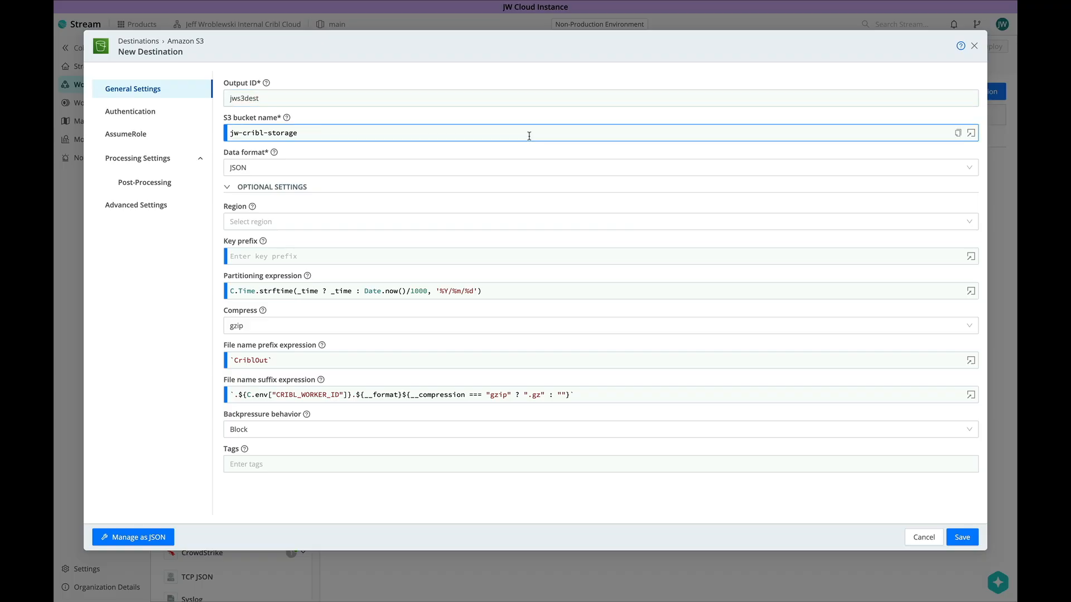
left_click(312, 170)
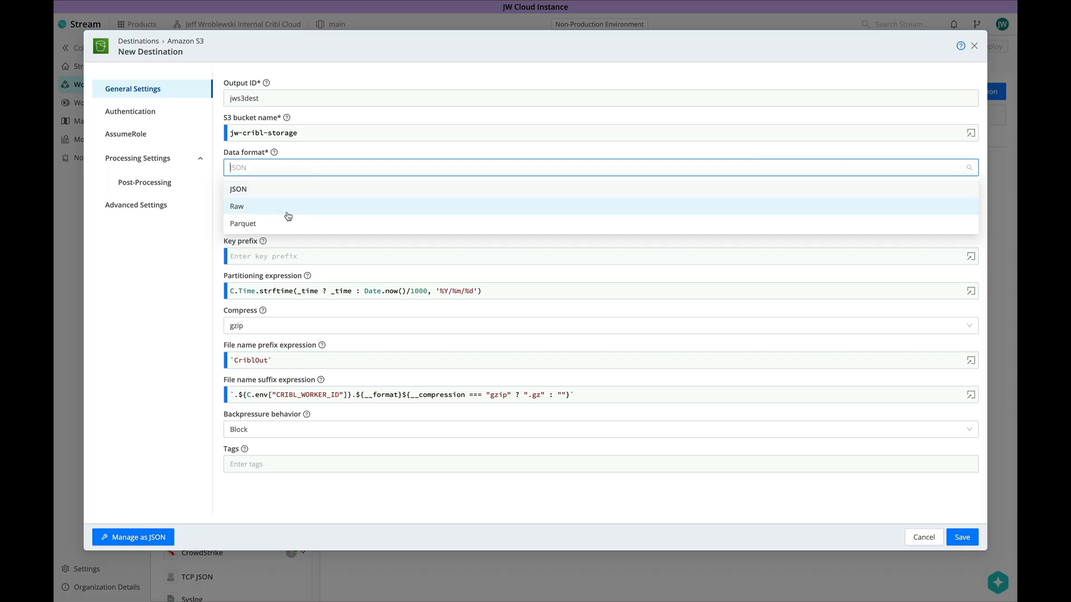
left_click(294, 169)
Set the region to US West (Oregon) and the key prefix to 'stream'
mouse_move(273, 152)
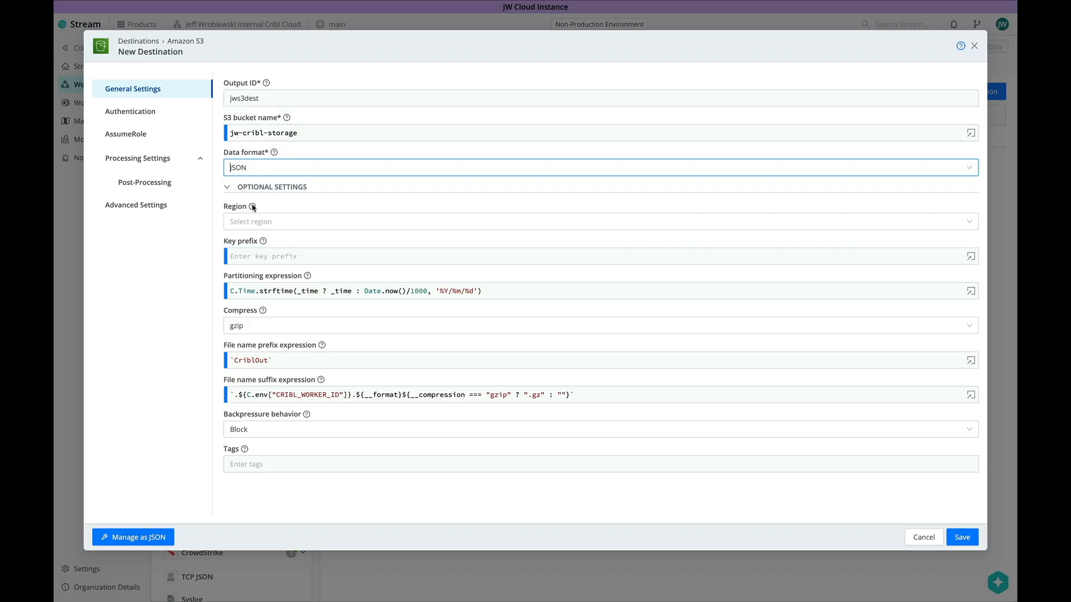
left_click(259, 222)
left_click(259, 295)
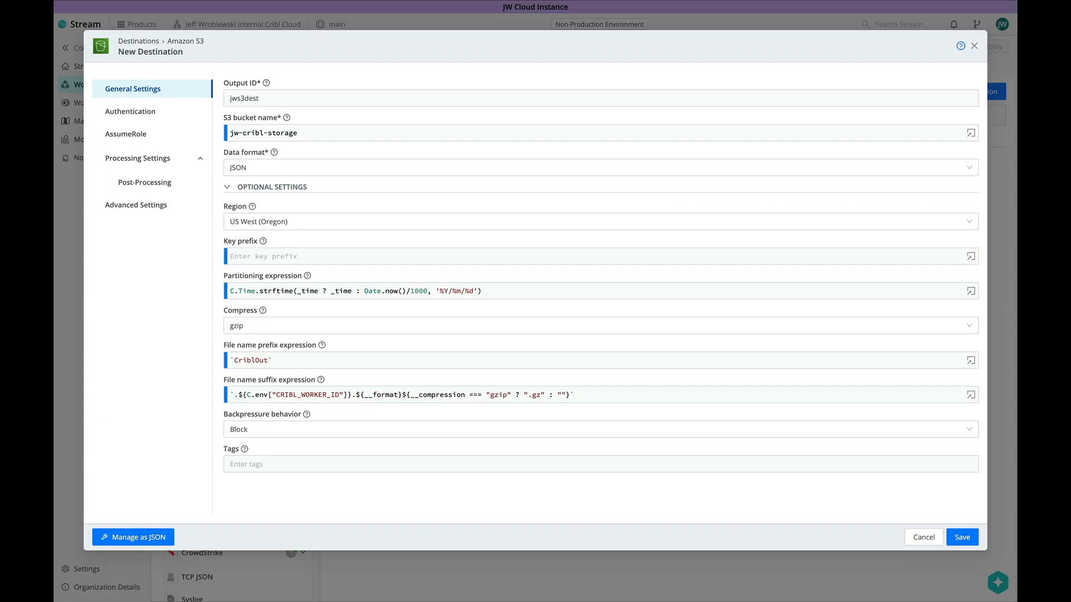
left_click(278, 256)
type("'")
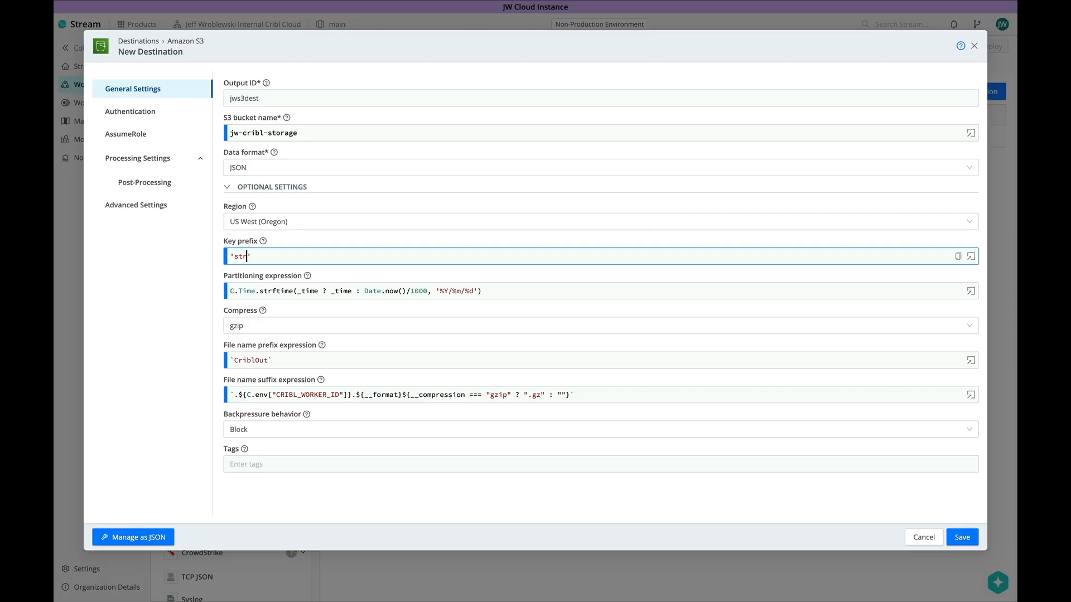
type("stream'")
left_click(378, 275)
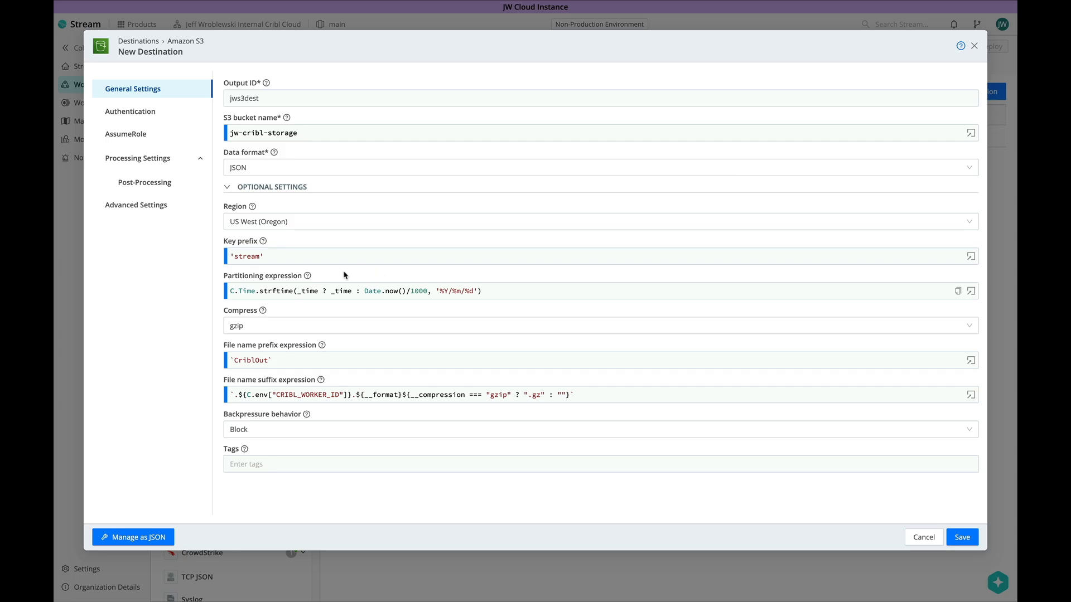
mouse_move(310, 278)
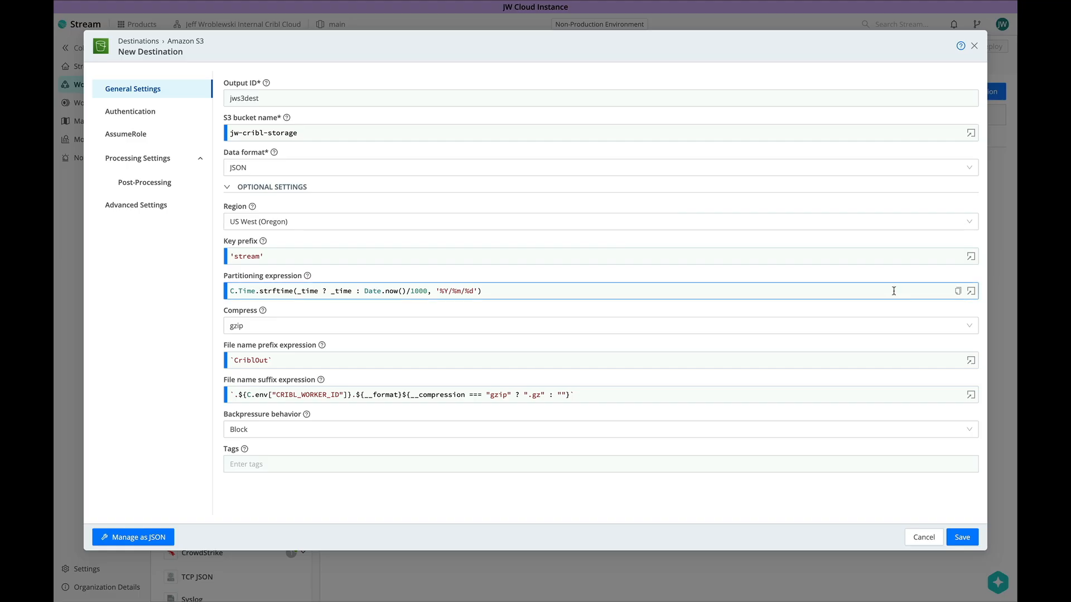
Open the partitioning expression in the larger editor and review its _time, format and fallback parts
left_click(972, 293)
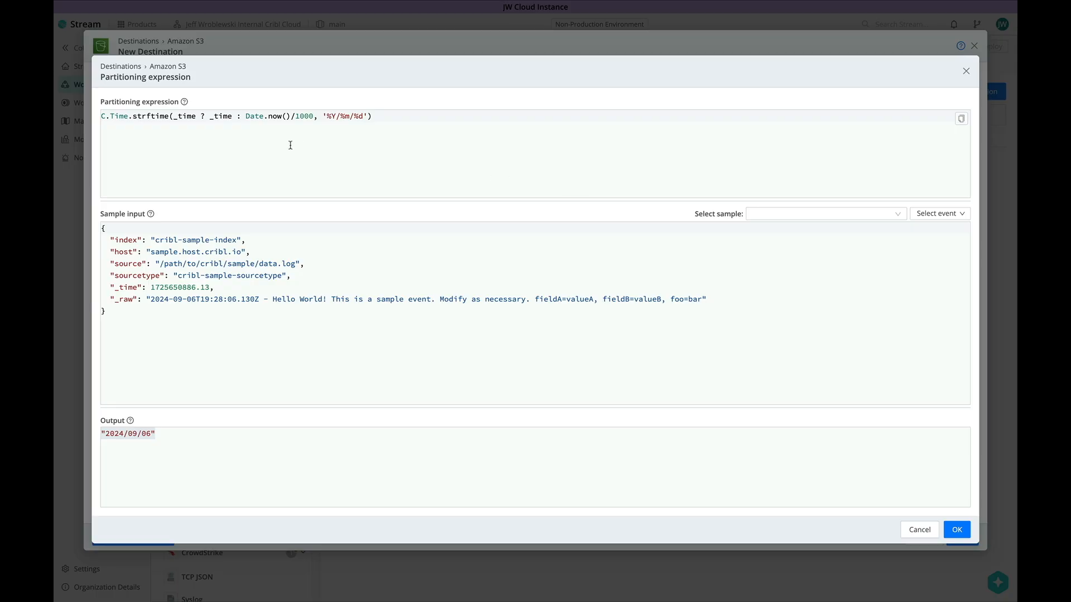
left_click_drag(173, 116, 197, 116)
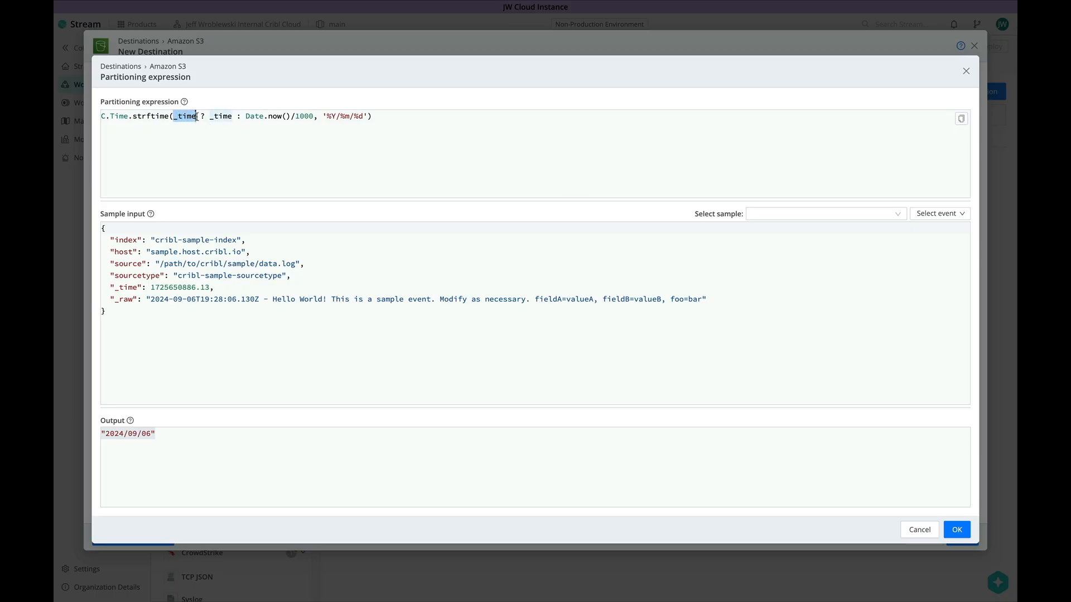
left_click(196, 137)
left_click_drag(323, 116, 368, 116)
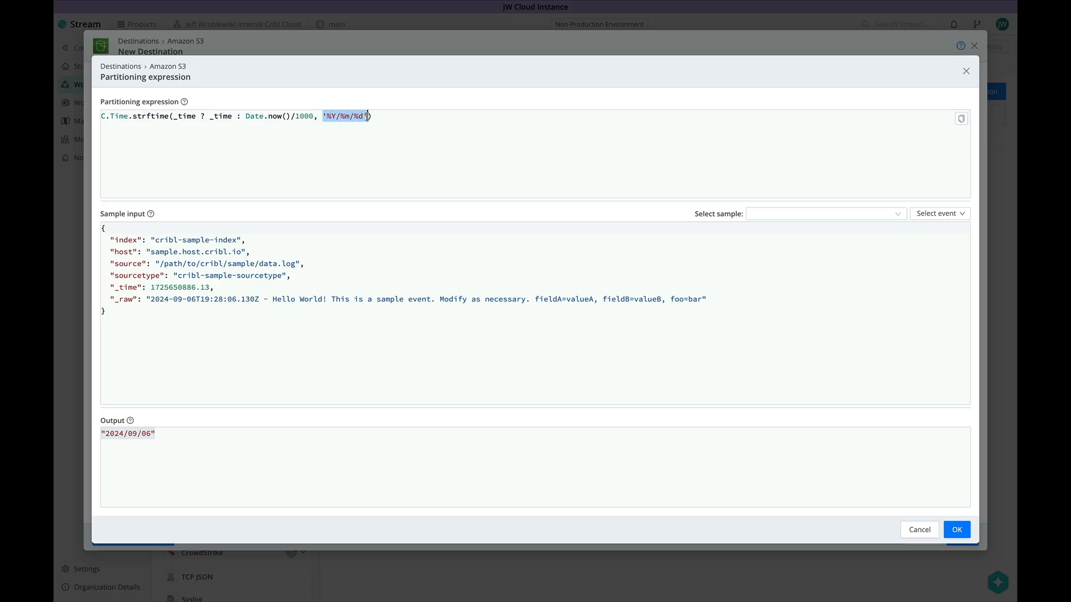
left_click(352, 147)
left_click_drag(201, 116, 314, 116)
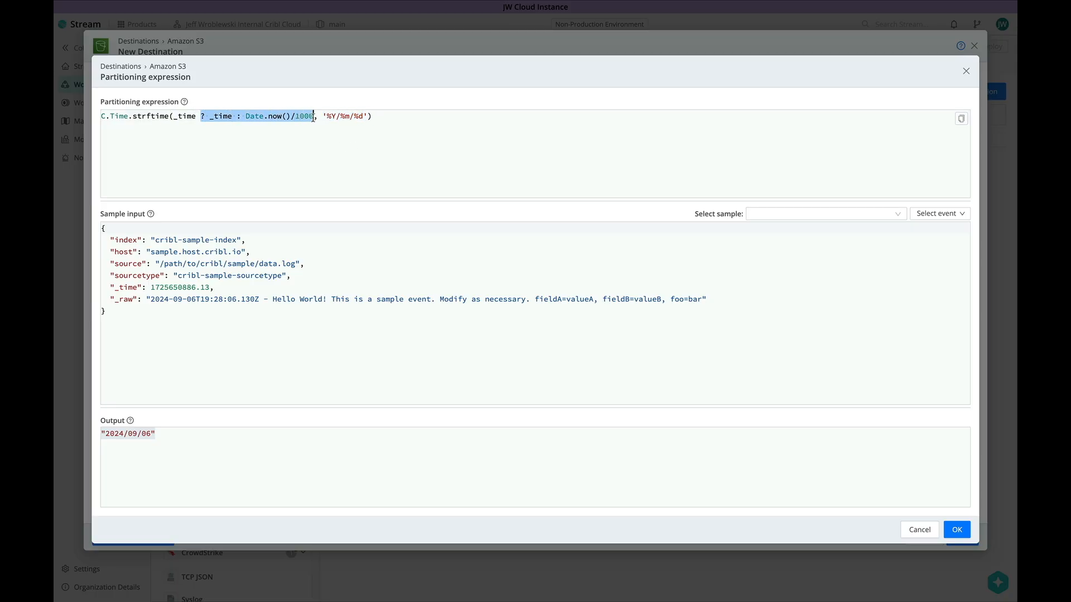
Replace the expression with the hour-and-sourcetype version using an 'no_sourcetype' fallback
left_click(308, 178)
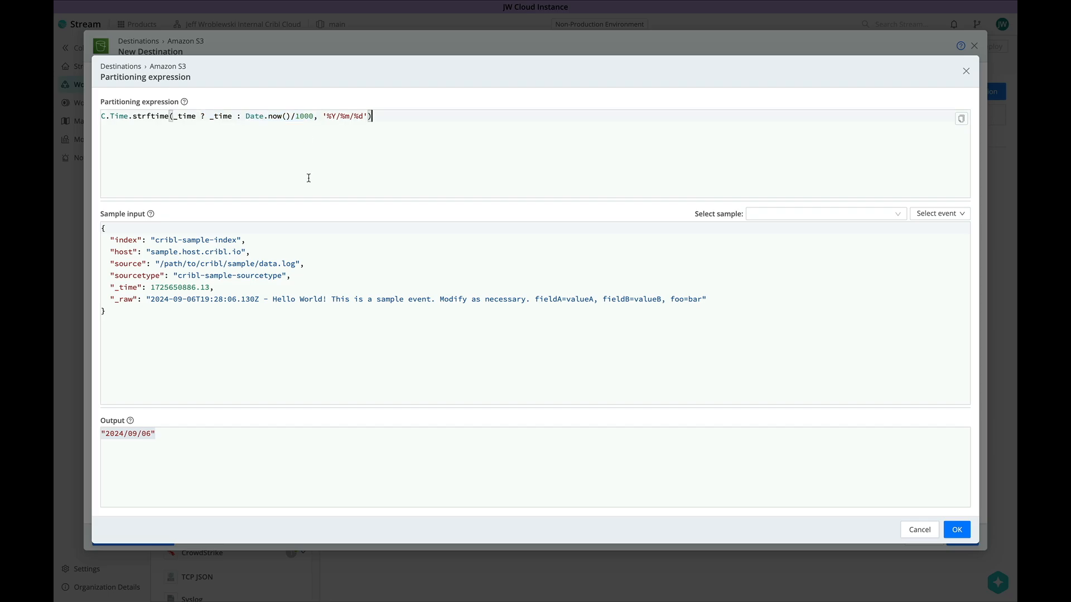
key("ctrl+a")
type("`${C.Time.strftime(_time ? _time : Date.now() / 1000, '%Y/%m/%d/%H')}/${sourcetype ? sourcetype : 'no_sourcetype'}`")
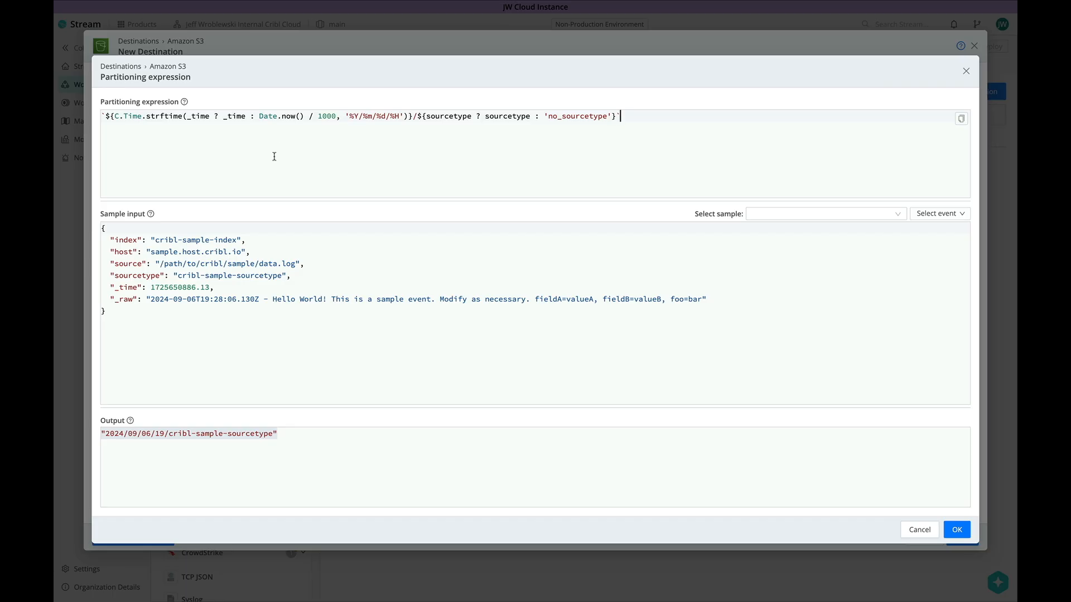
left_click_drag(394, 117, 615, 117)
left_click(398, 148)
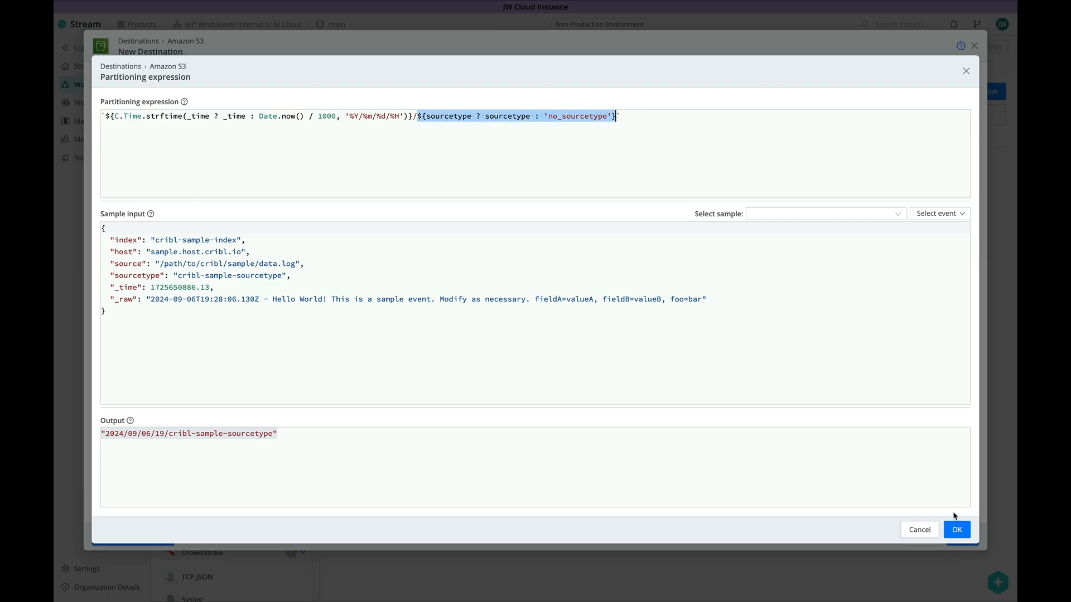
left_click_drag(476, 116, 612, 116)
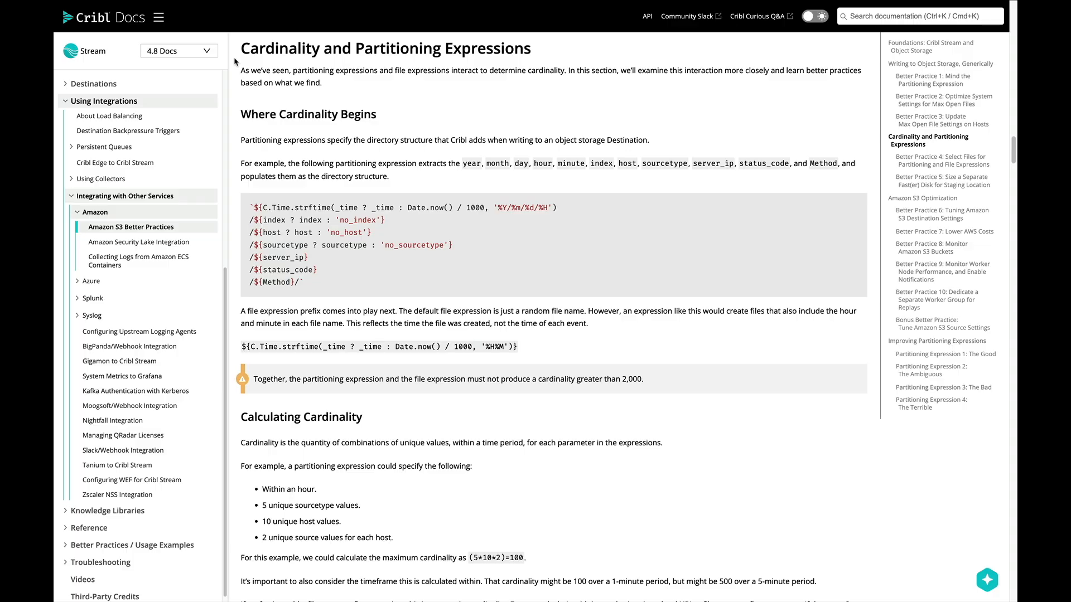
Scroll through the Calculating Cardinality guidance on the S3 Better Practices docs page
scroll(235, 62, "down", 2)
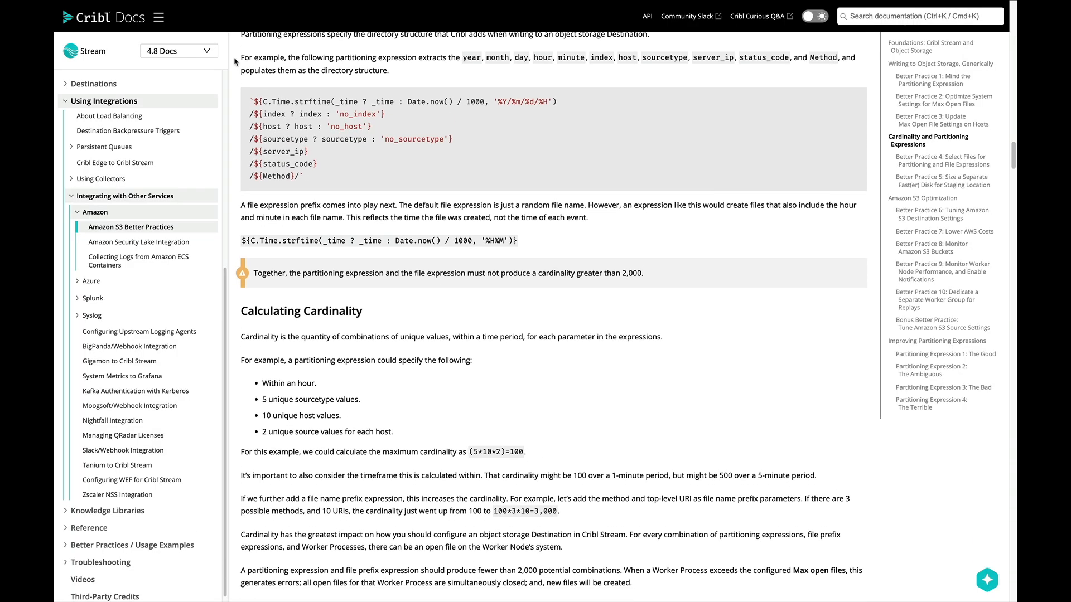
scroll(234, 61, "down", 3)
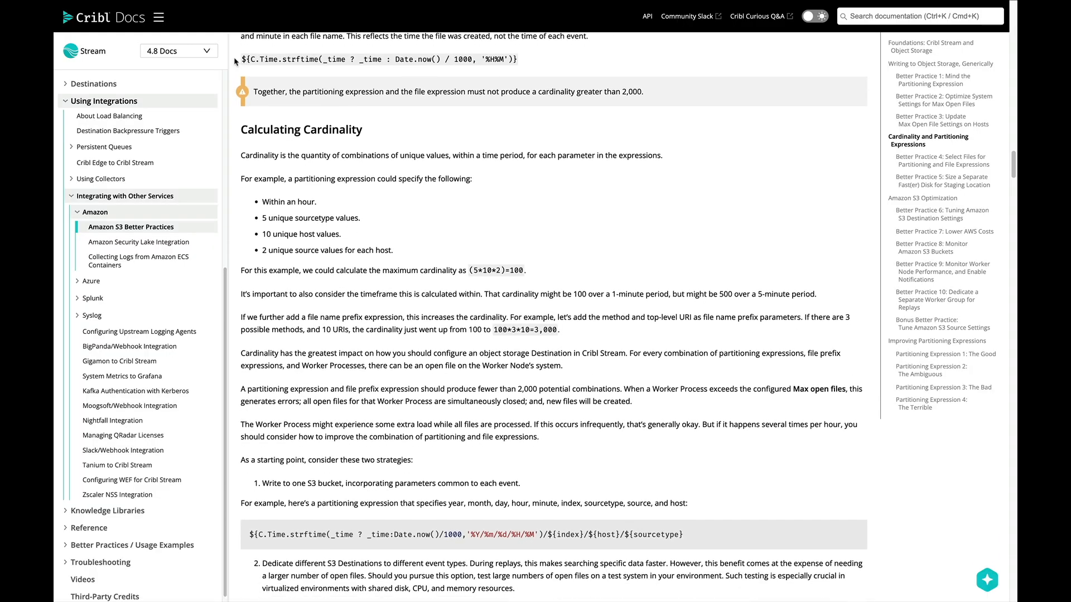
scroll(235, 61, "down", 1)
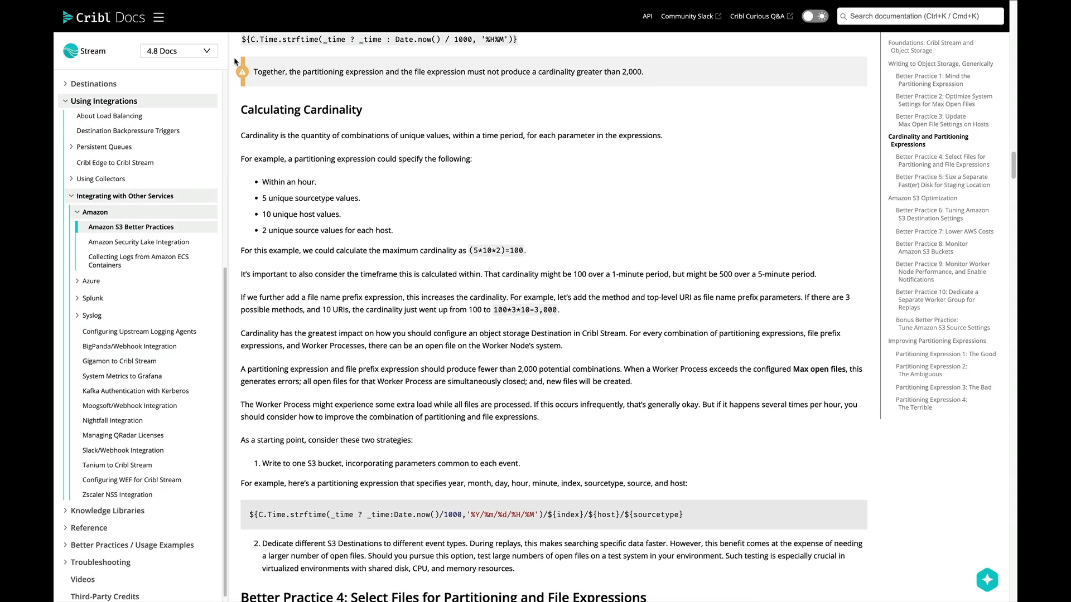
scroll(235, 61, "up", 1)
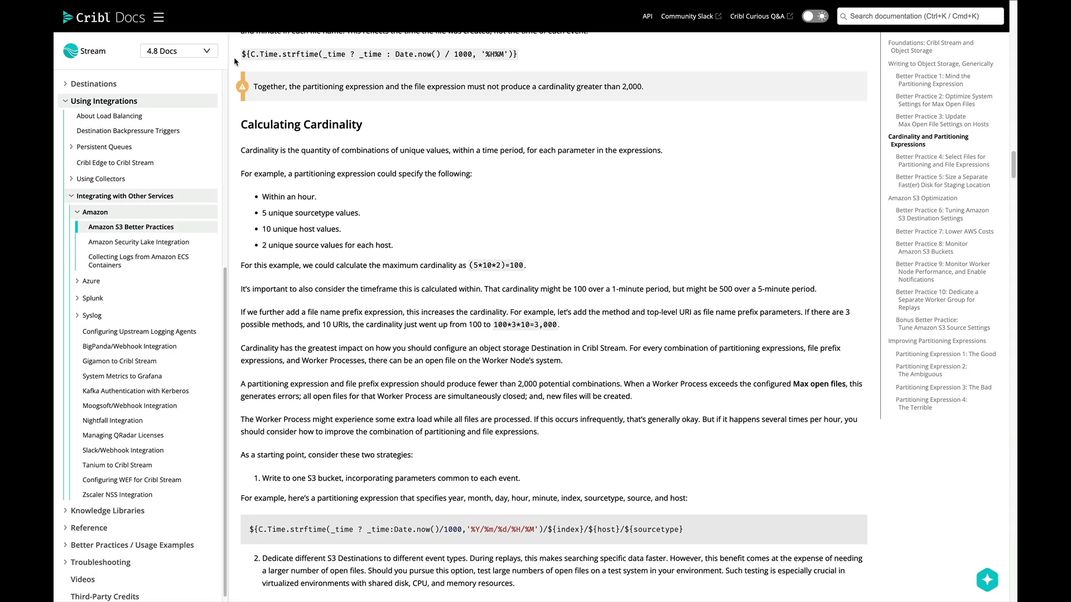
scroll(235, 62, "up", 1)
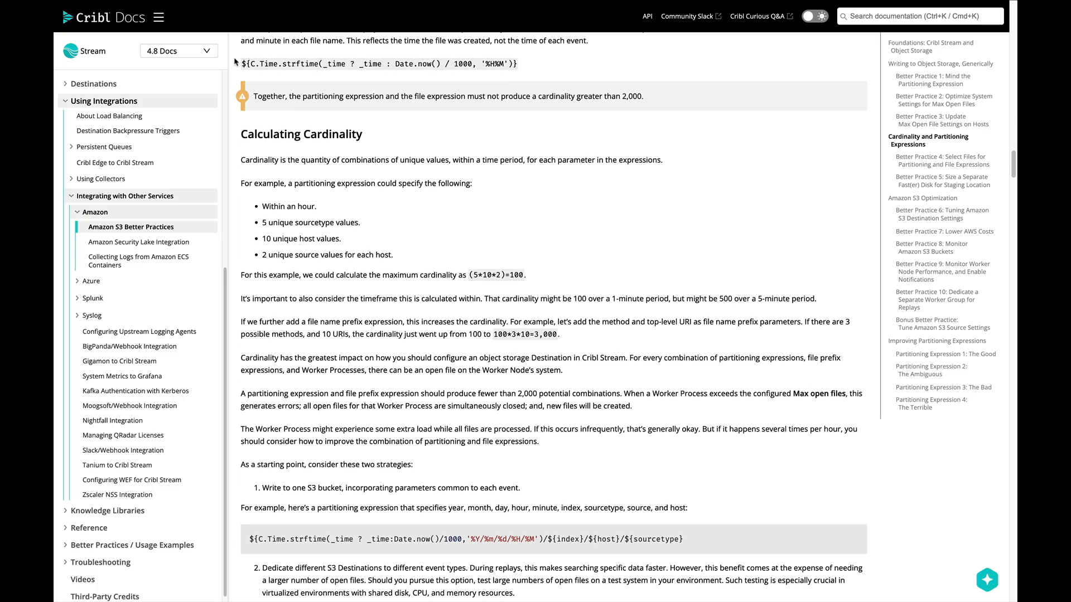
scroll(235, 61, "up", 1)
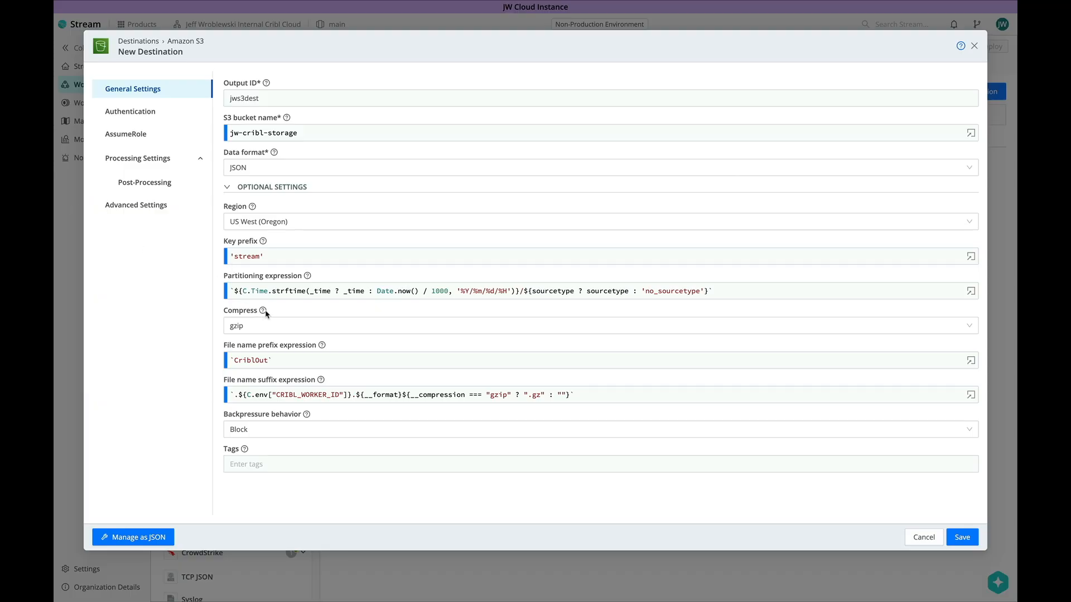
Apply the new expression and check the Authentication method options, leaving it on Auto
mouse_move(322, 348)
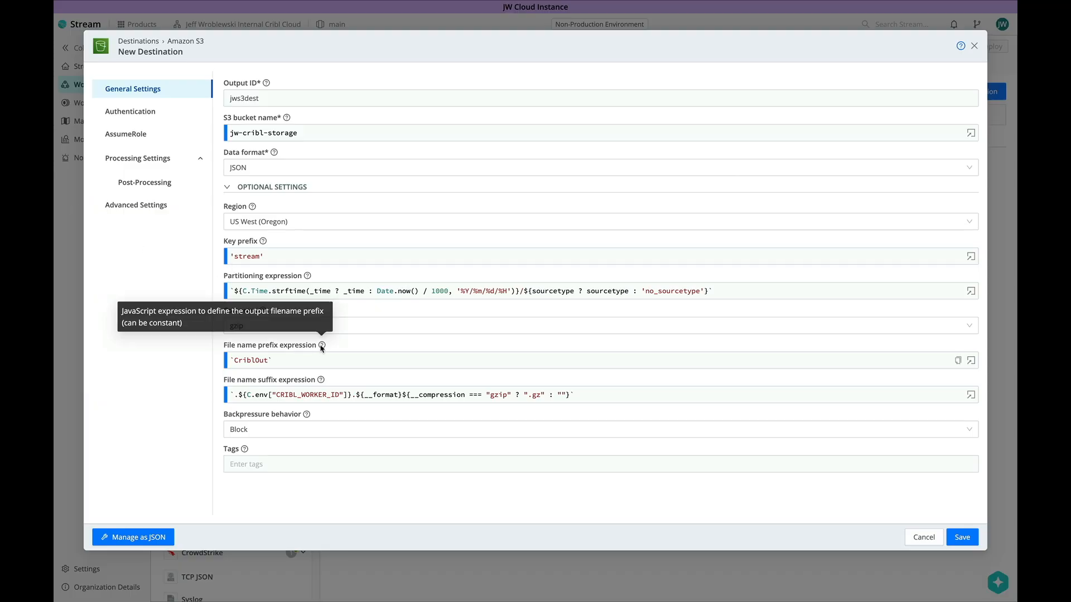
mouse_move(321, 382)
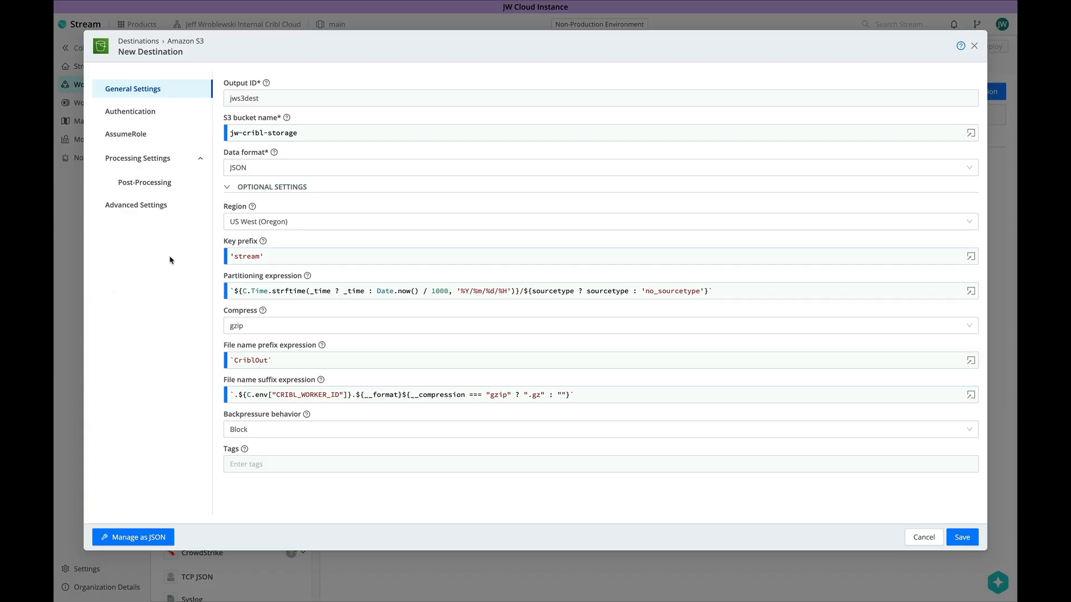
left_click(143, 118)
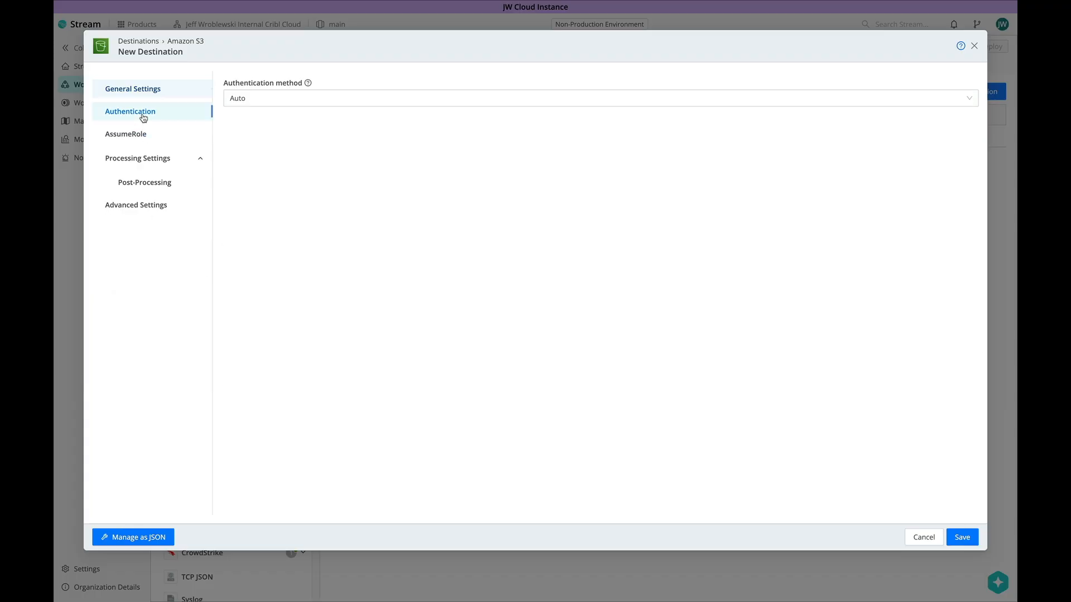
left_click(303, 98)
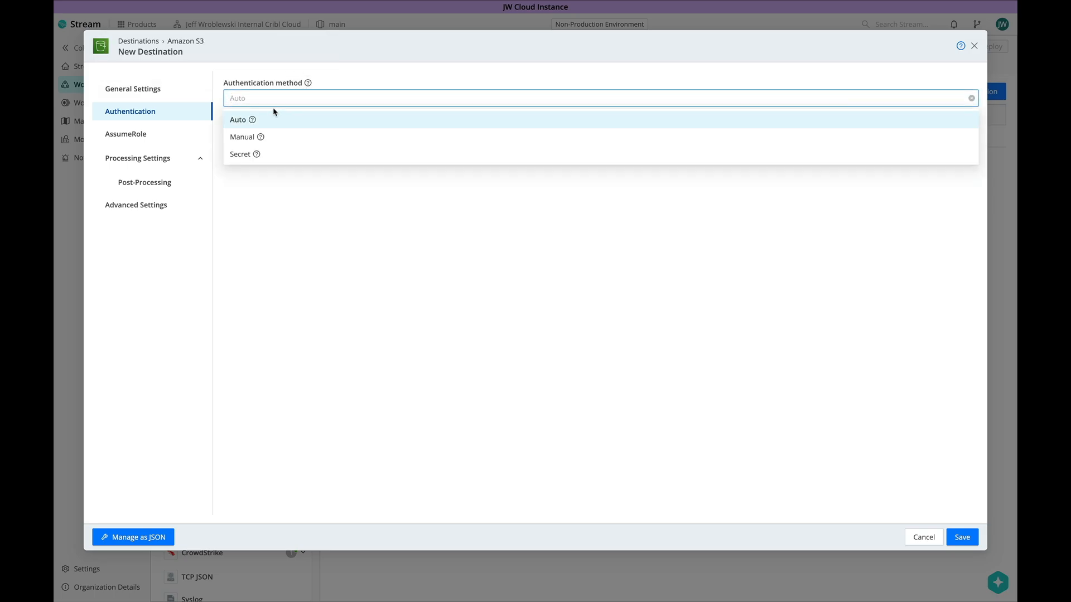
mouse_move(254, 122)
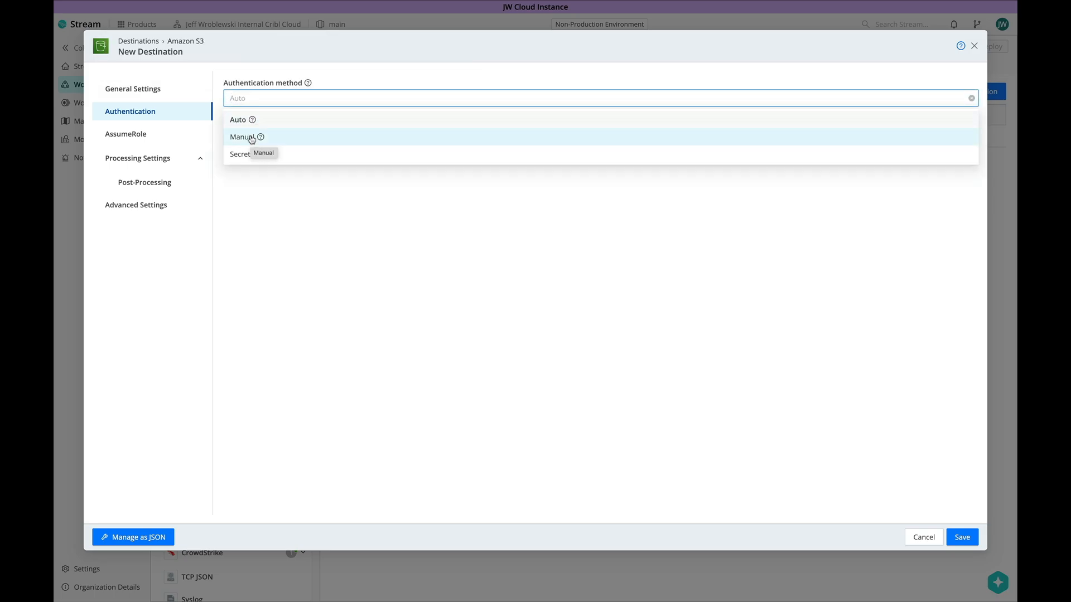
key("Escape")
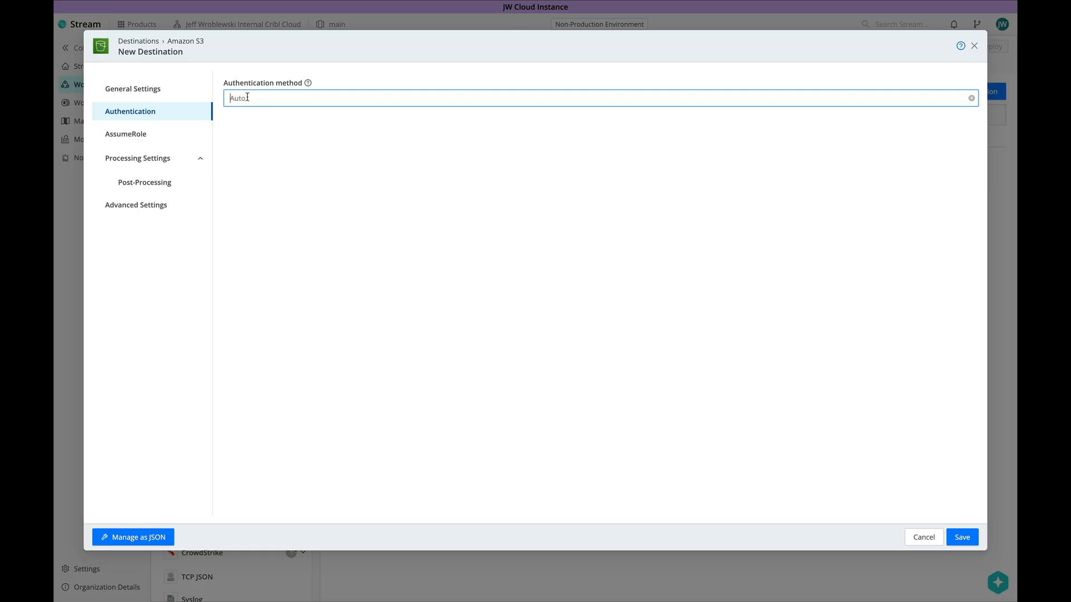
Enable AssumeRole with the jws3role ARN and paste the external ID
left_click(163, 135)
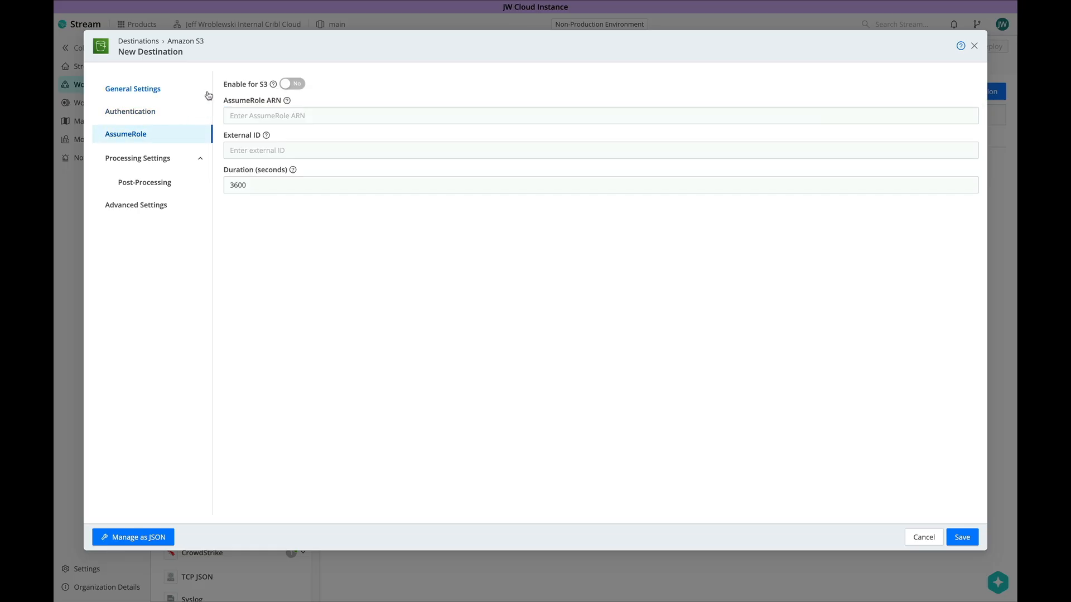
left_click(285, 85)
left_click(273, 116)
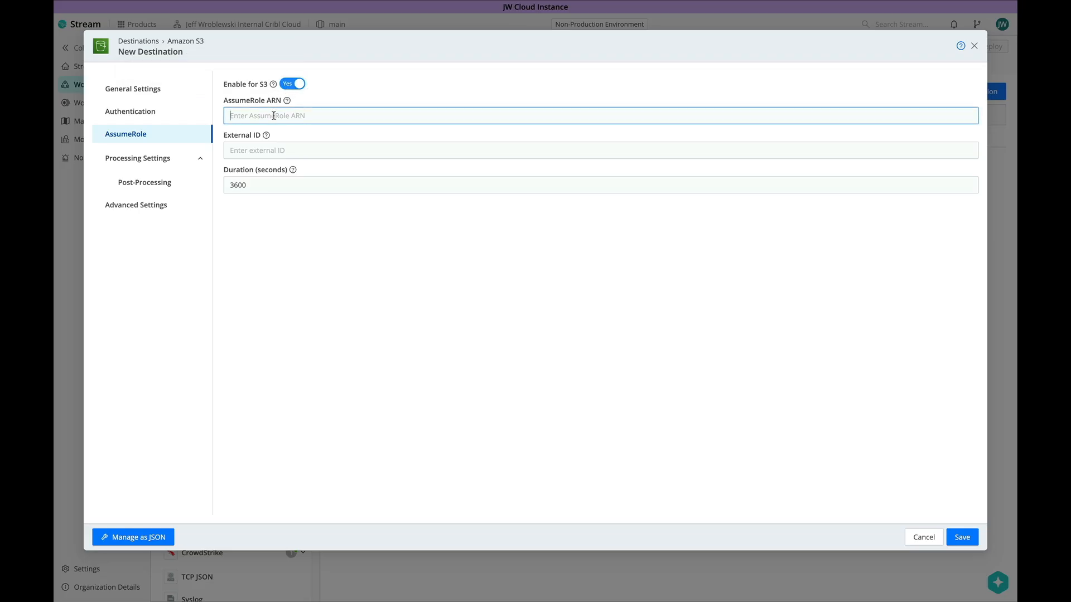
key("ctrl+v")
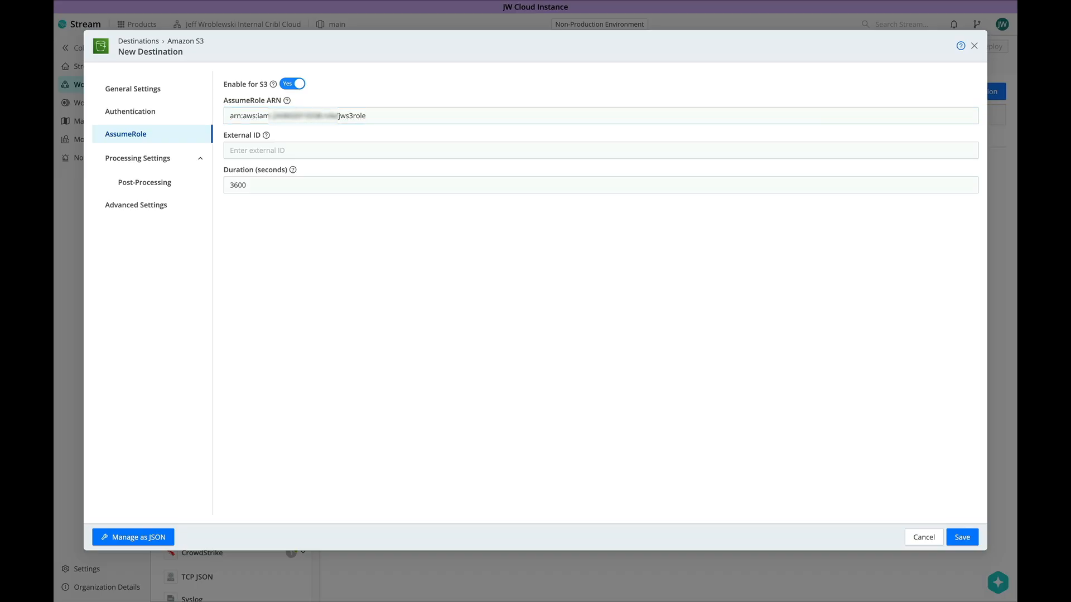
left_click(254, 149)
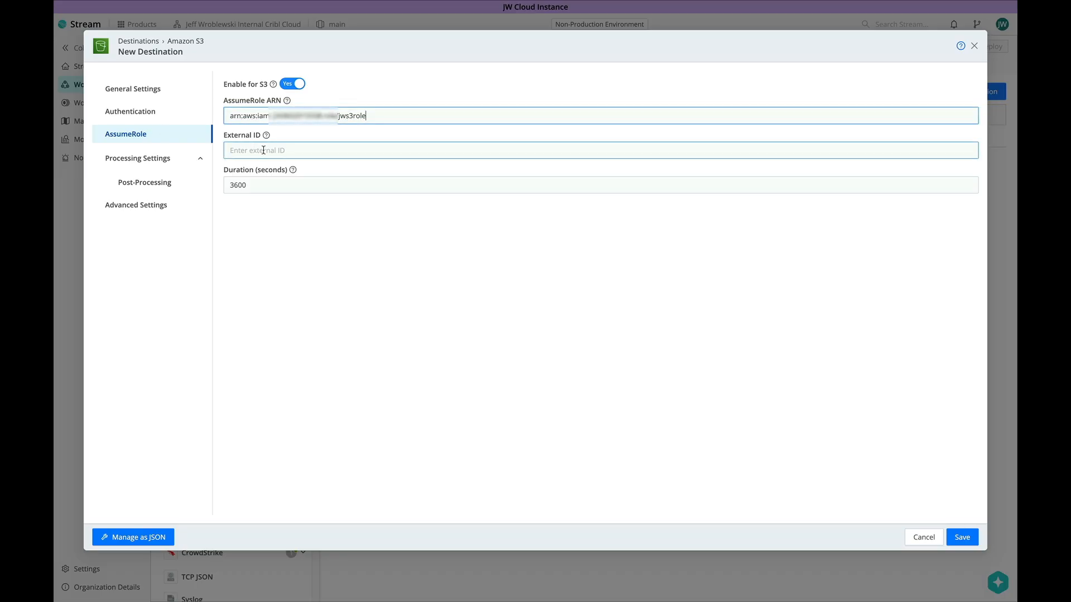
mouse_move(267, 137)
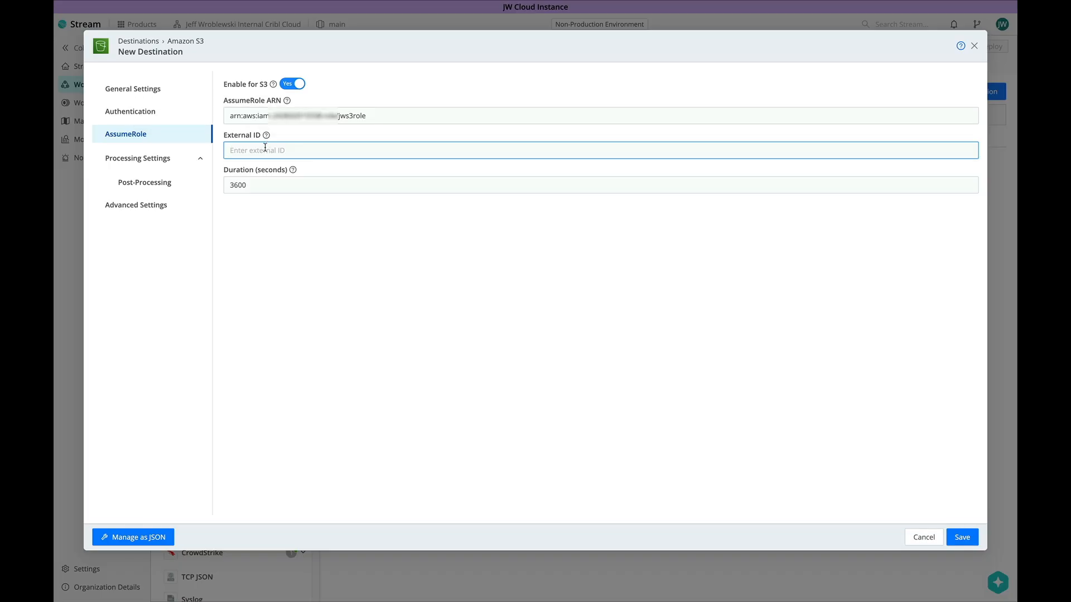
Review Advanced Settings and save the jws3dest destination
left_click(148, 204)
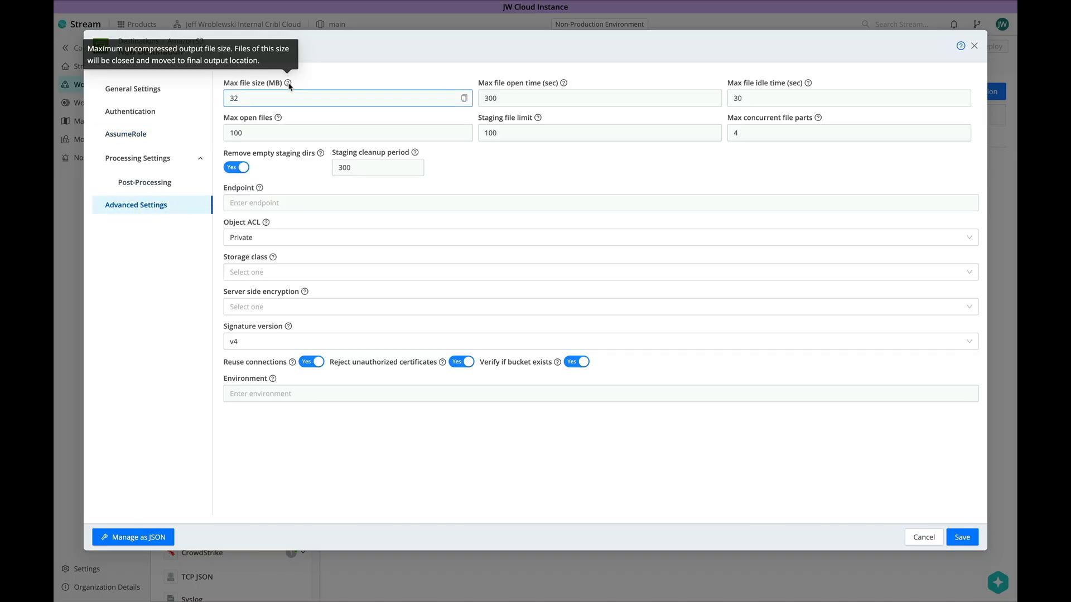
mouse_move(279, 119)
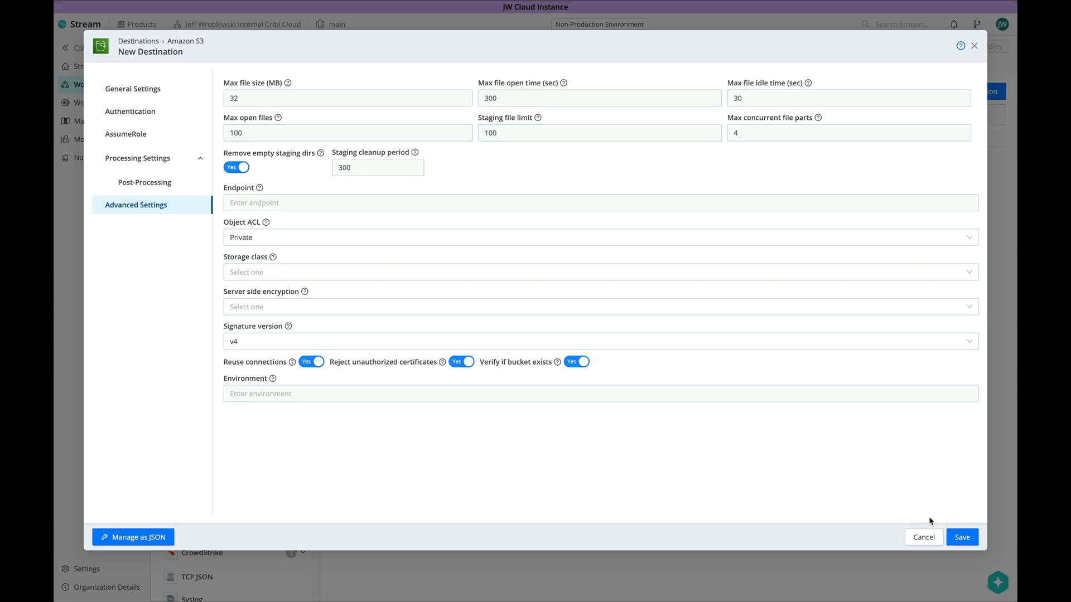
left_click(957, 536)
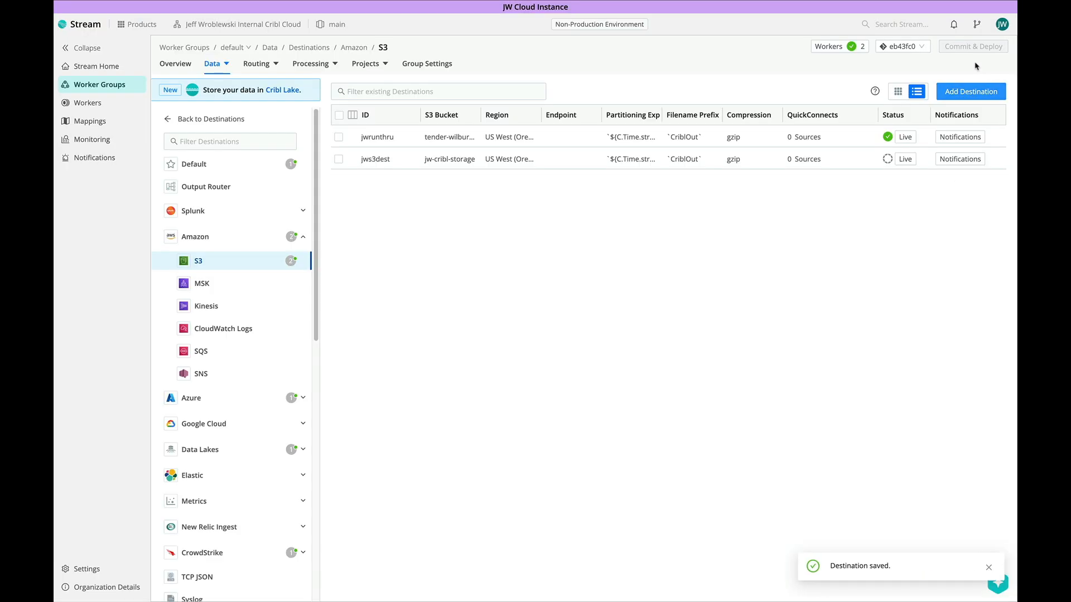
Commit and deploy, then run the jws3dest test and confirm it reports Success
left_click(974, 47)
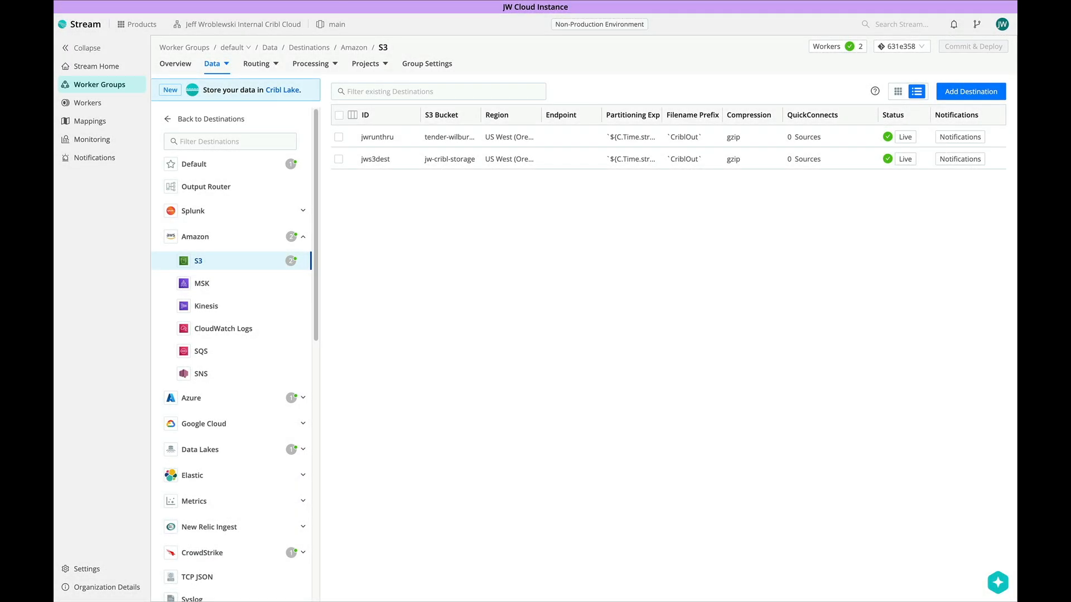
left_click(400, 159)
left_click(316, 72)
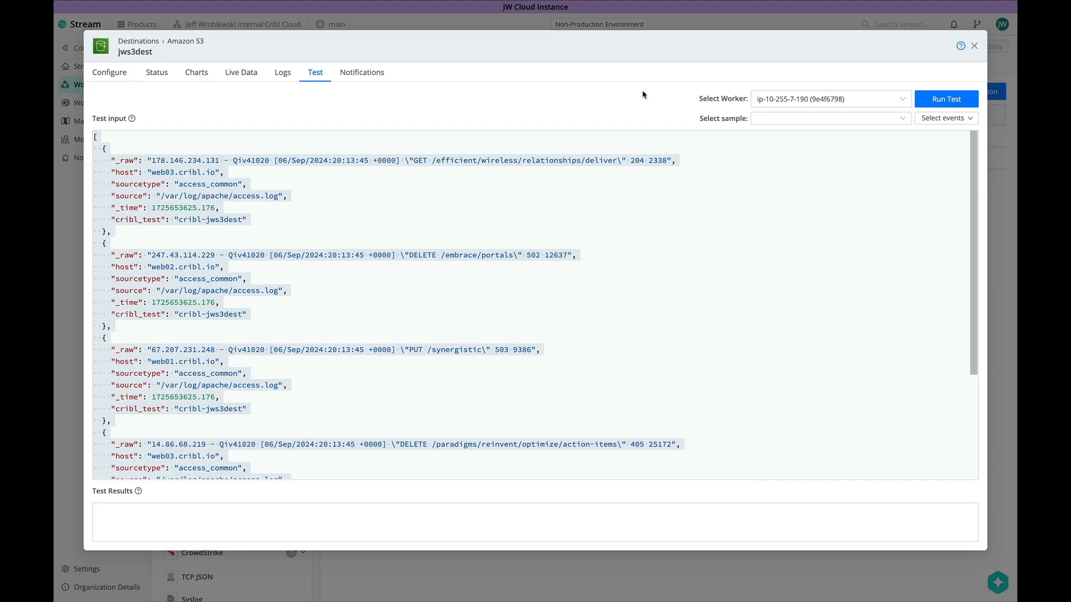
left_click(971, 99)
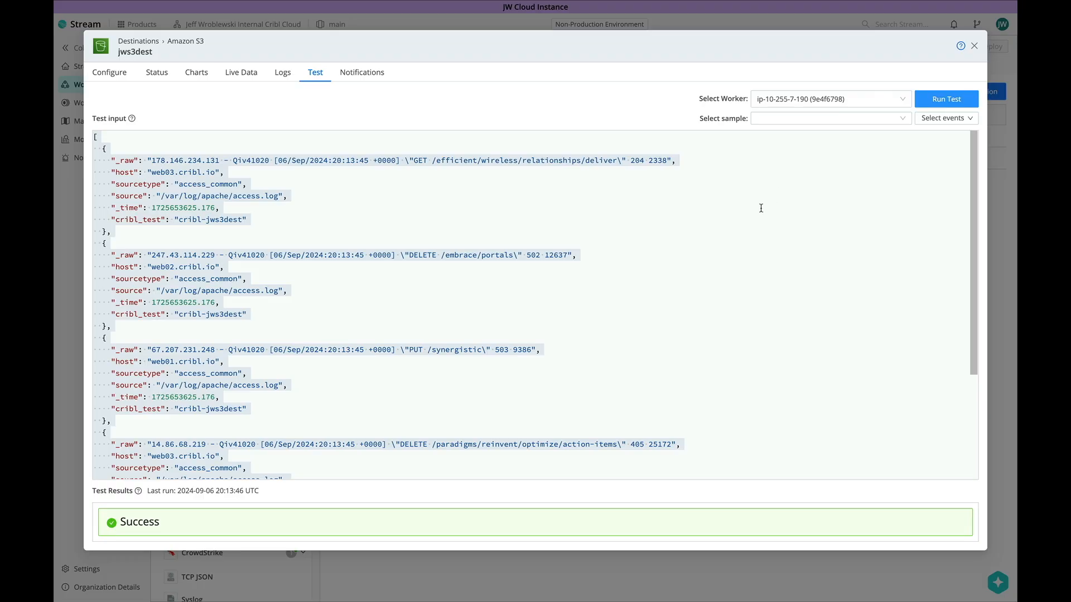
double_click(138, 520)
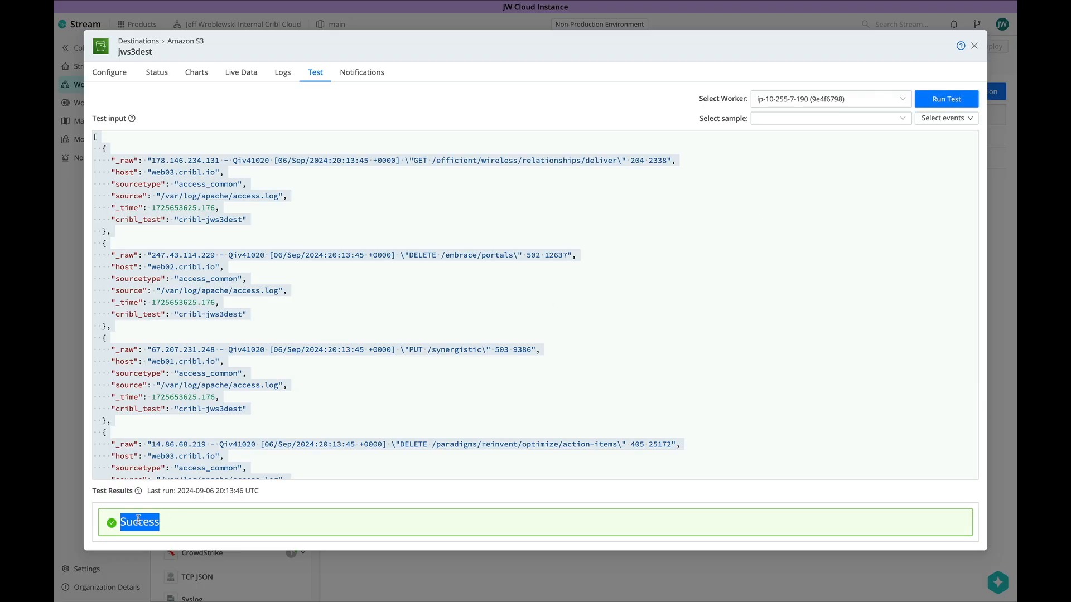
left_click(168, 527)
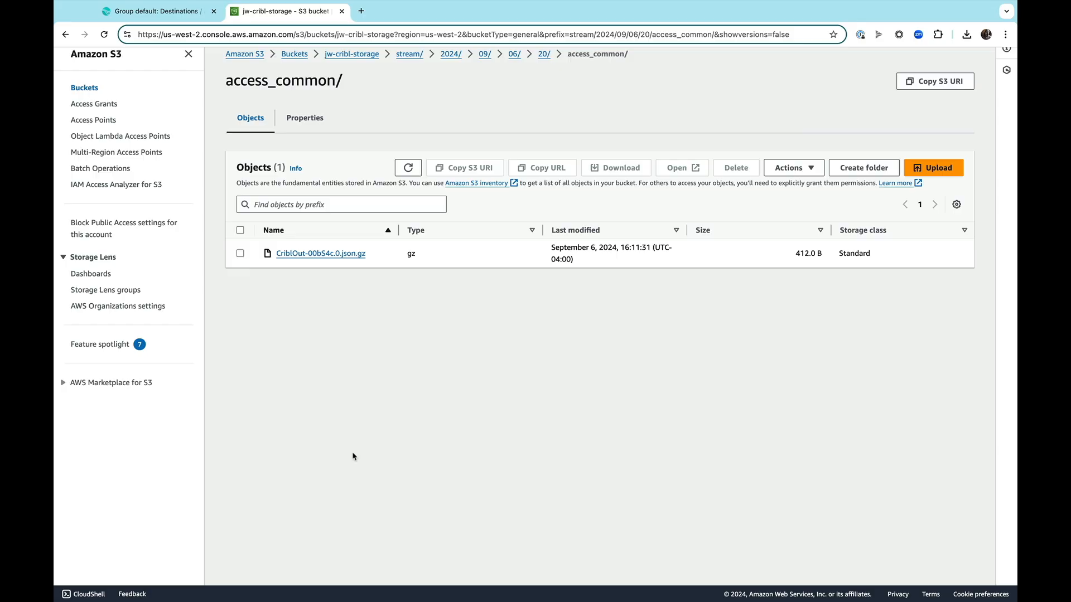
Point out the bucket path stream/2024/09/06/20/access_common holding CriblOut-00b54c.0.json.gz
left_click_drag(667, 65, 224, 60)
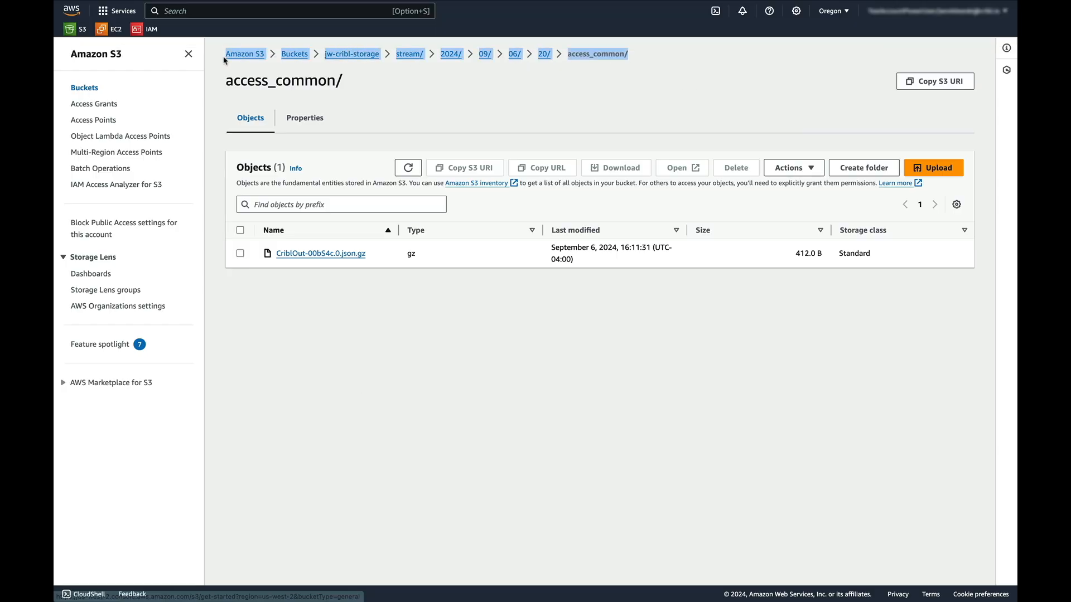
left_click(413, 325)
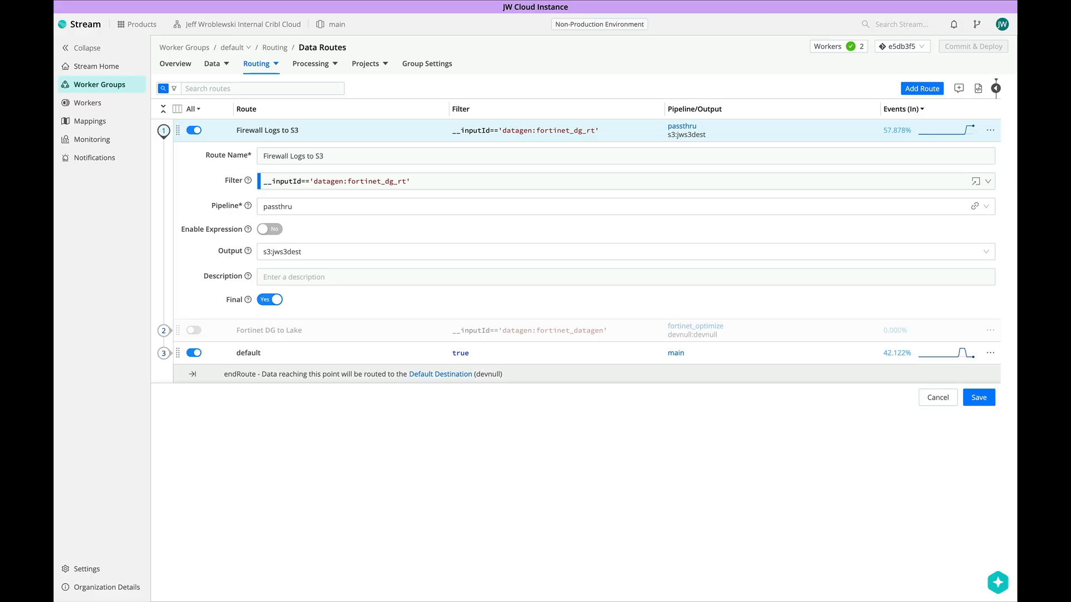
mouse_move(273, 66)
mouse_move(248, 207)
mouse_move(249, 252)
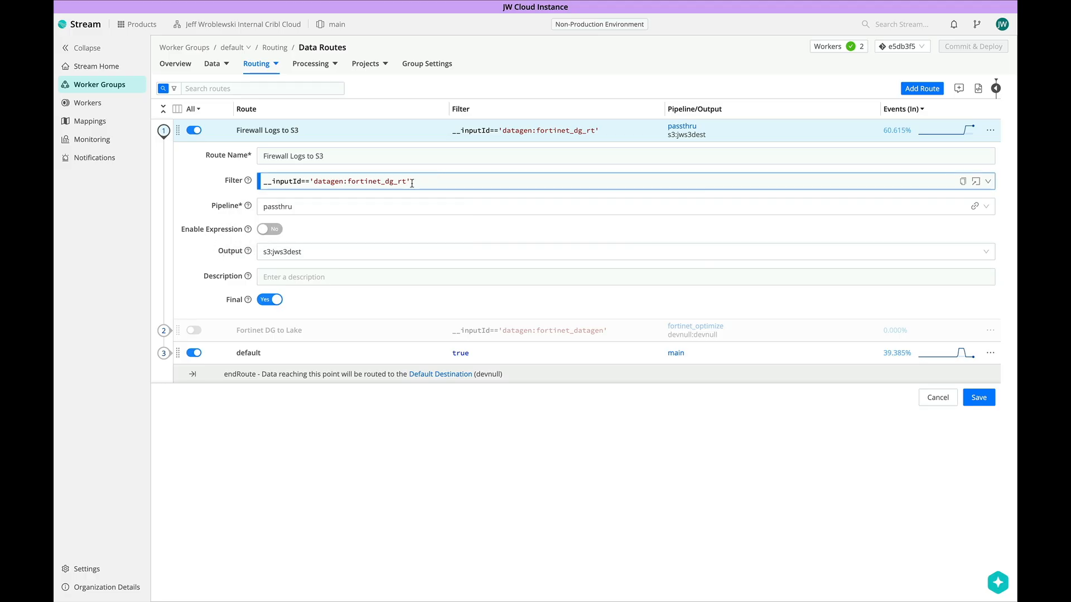
left_click(322, 183)
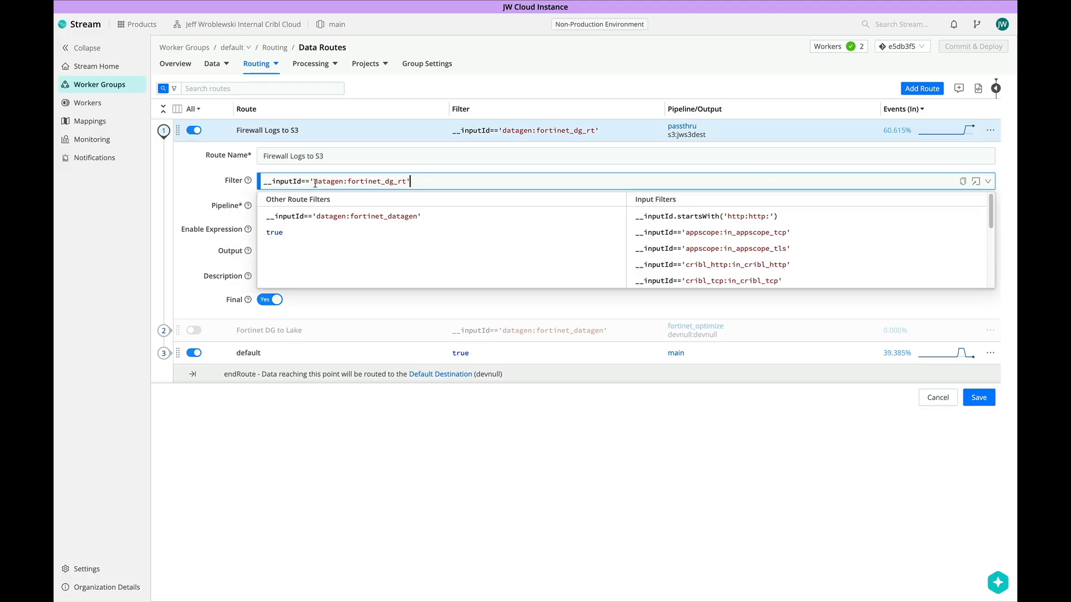
left_click(403, 168)
left_click(304, 206)
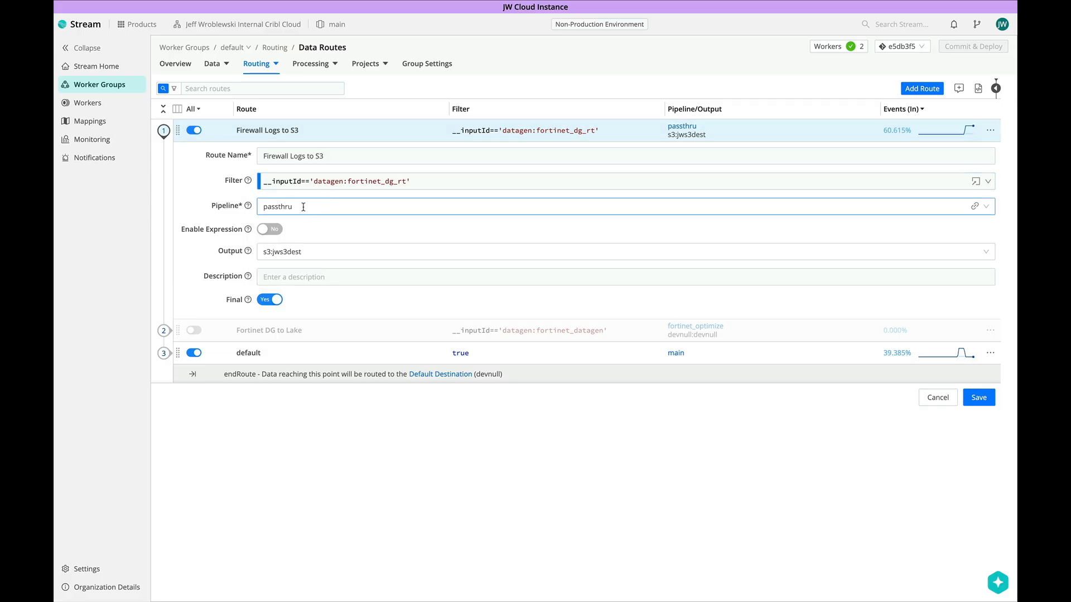
left_click(305, 240)
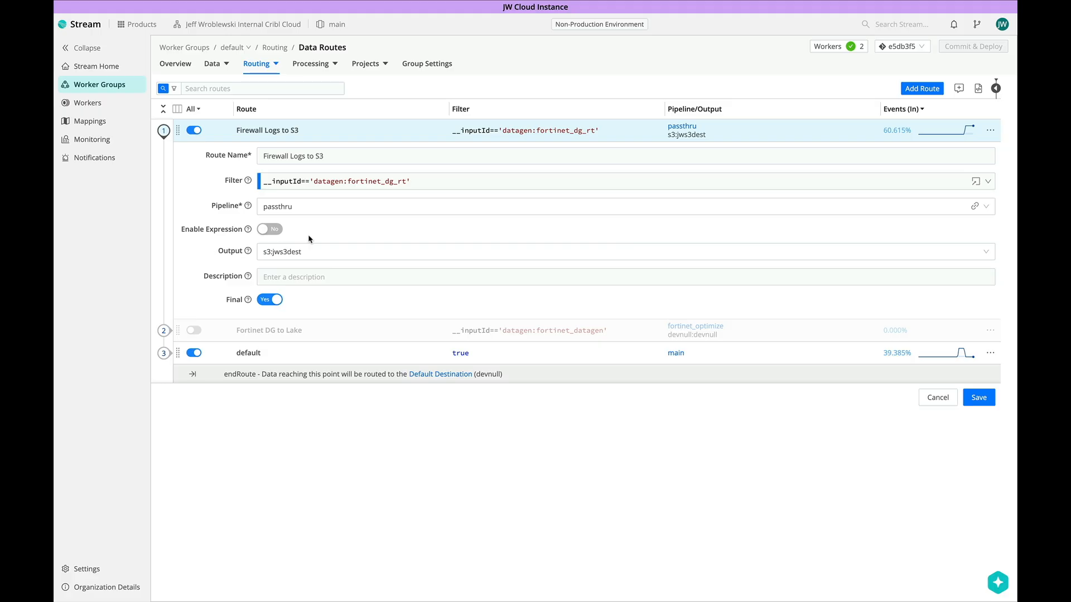
left_click(306, 252)
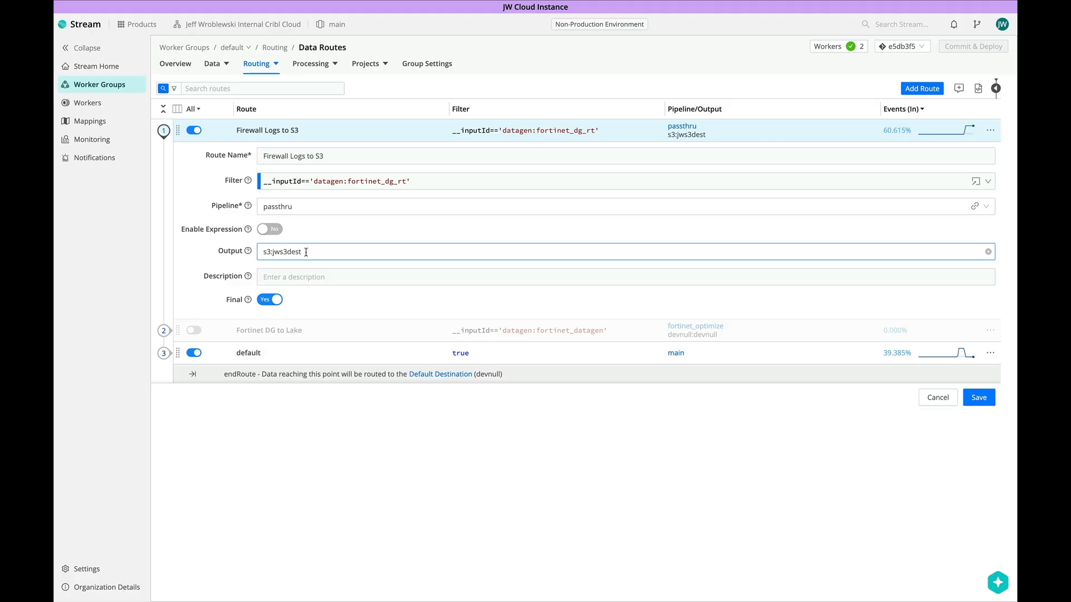
left_click(329, 304)
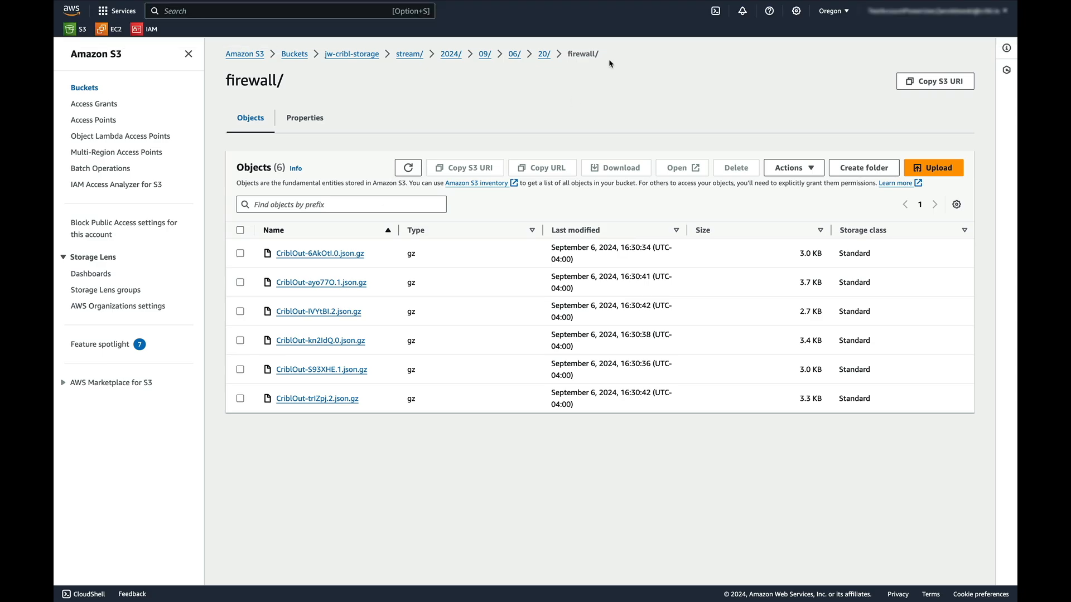
Highlight the bucket path to the firewall folder, then clear the selection
left_click_drag(608, 55, 228, 57)
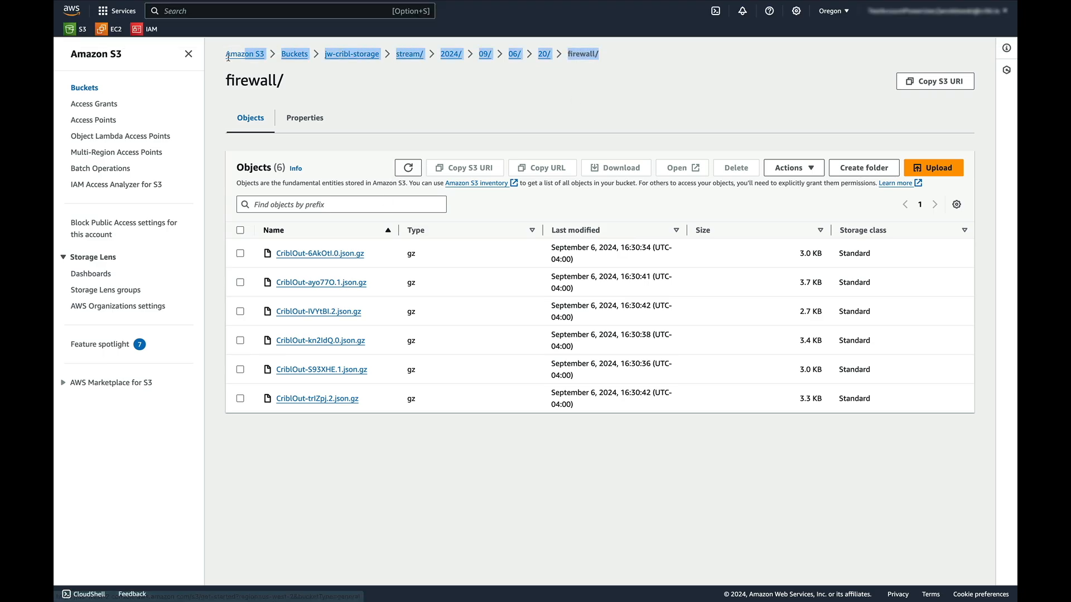
left_click(369, 76)
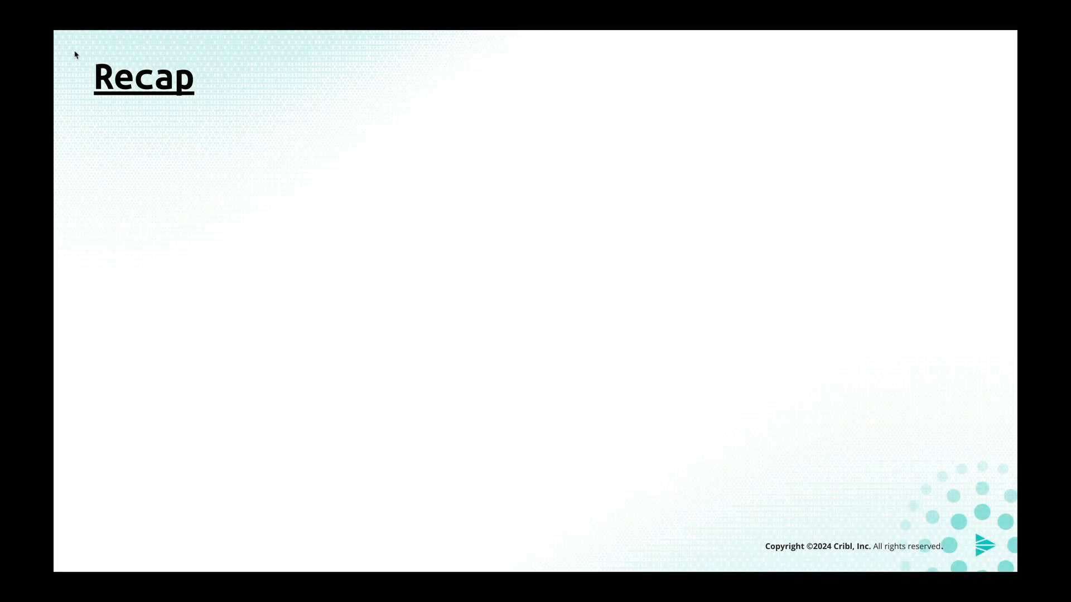
Reveal the Recap bullets: AWS preparation, destination created, next steps Tweak settings and data Replay
key("Right")
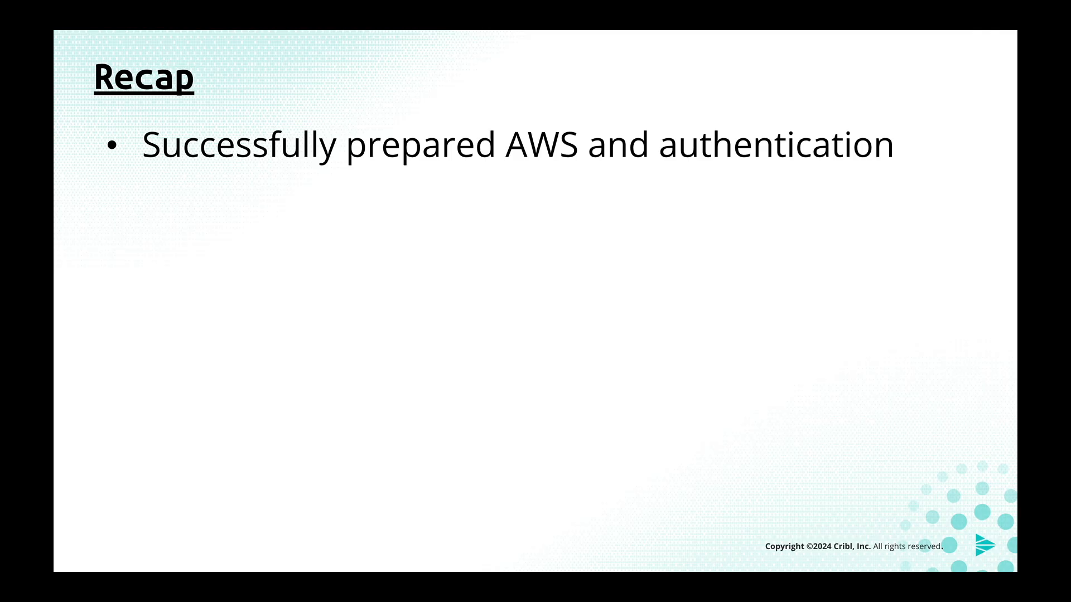
key("Right")
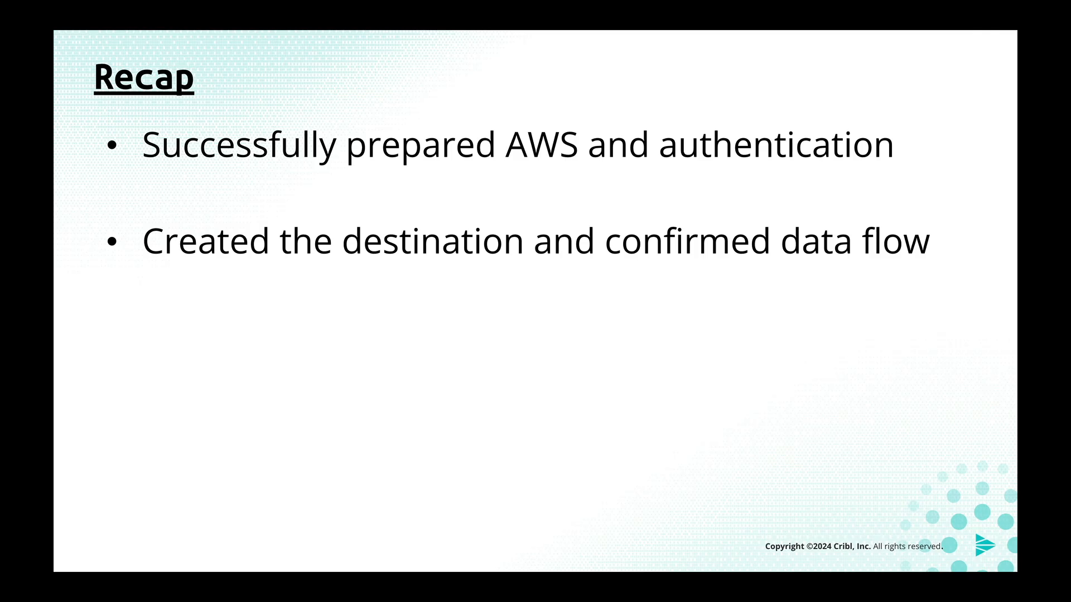
key("Right")
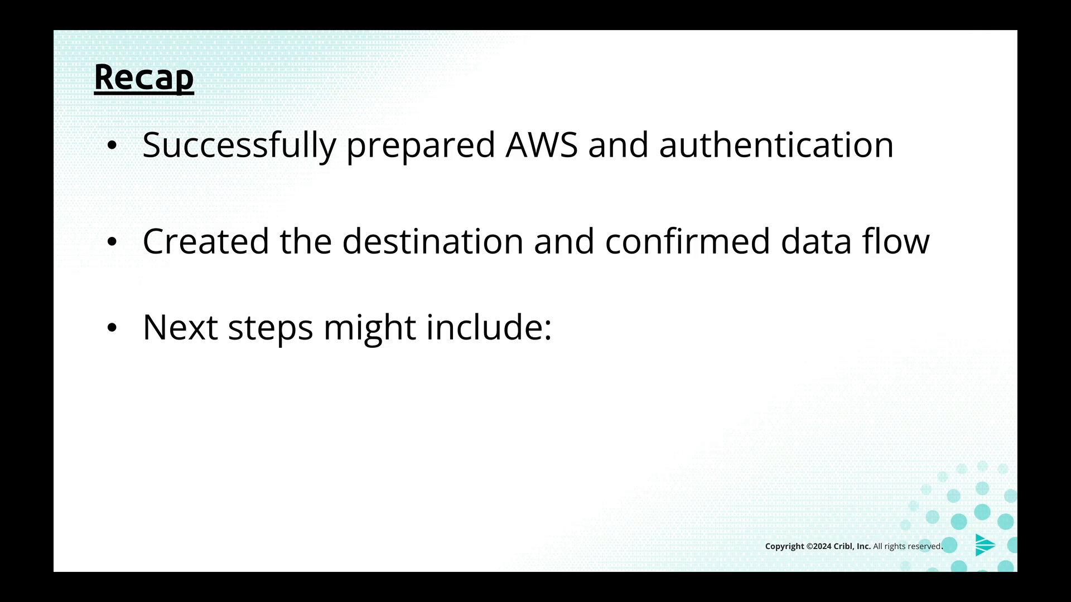
key("Right")
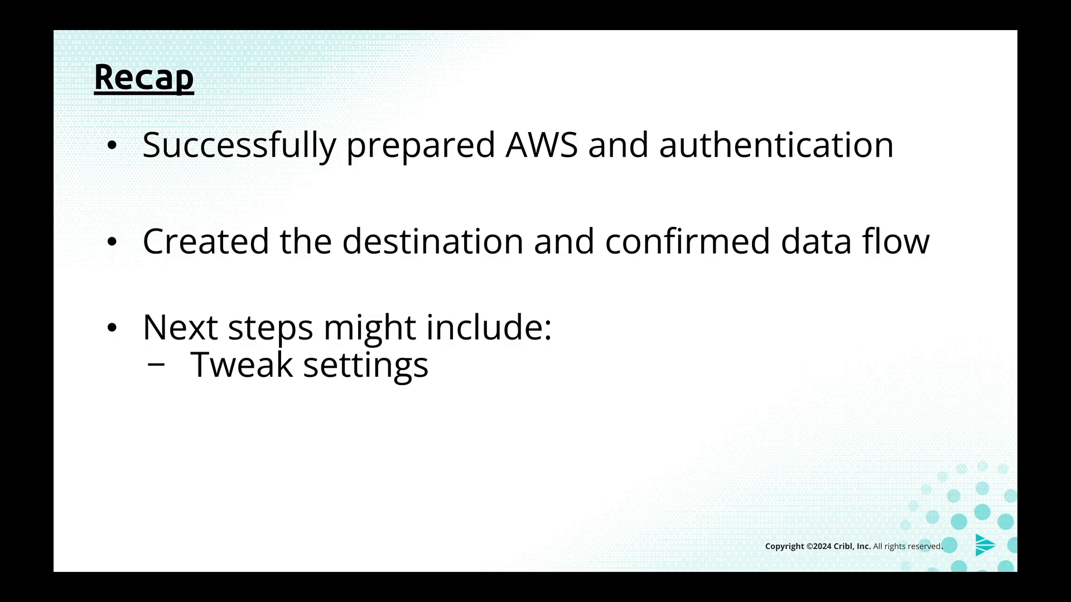
key("Right")
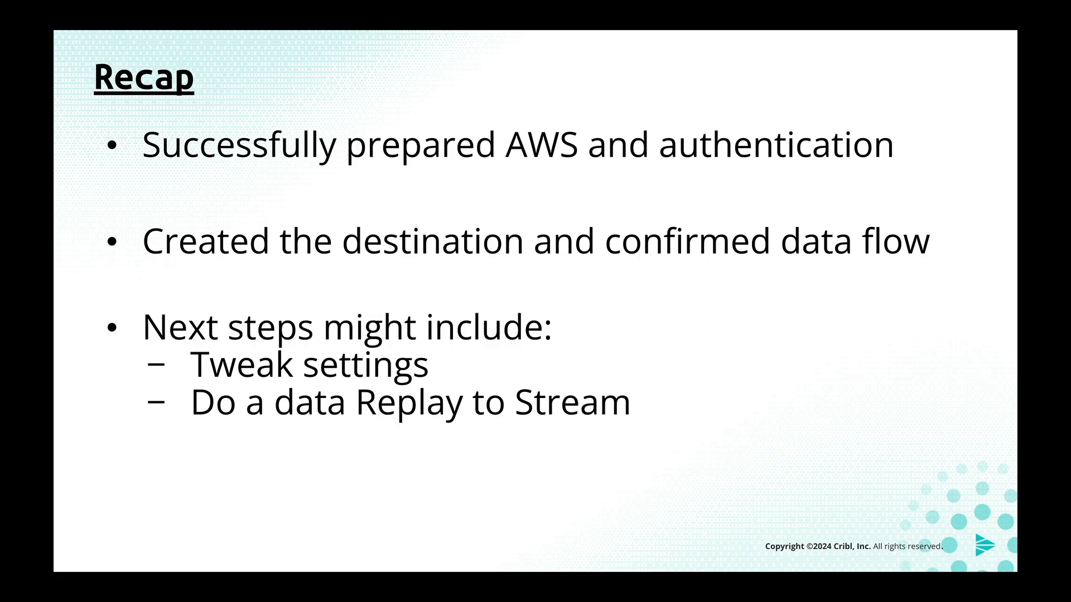